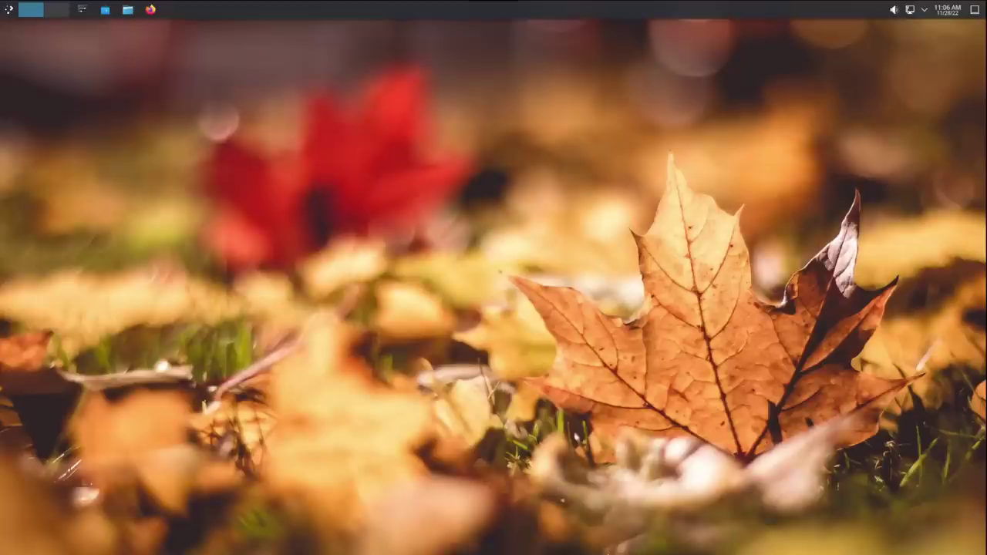
- Launch the Dolphin file manager from KRunner
key("alt+space")
type("dolphin")
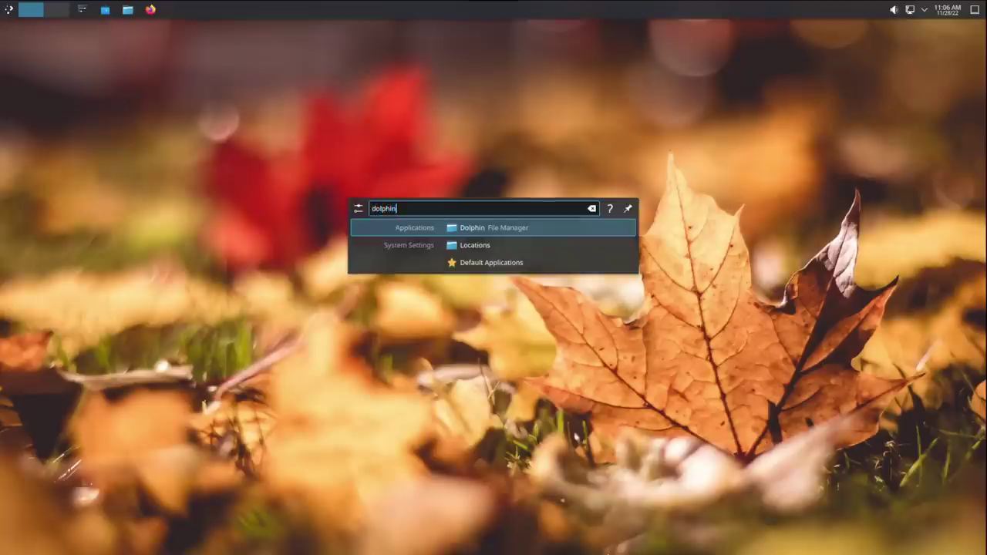
key("Return")
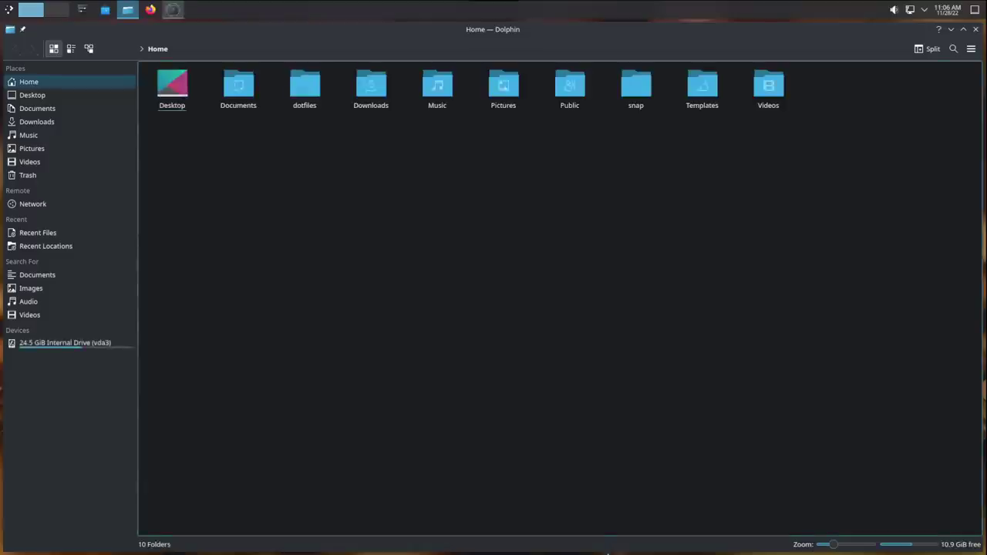
- Open two tiled terminals, one running ls and the other running htop
key("ctrl+alt+t")
type("ls")
key("Return")
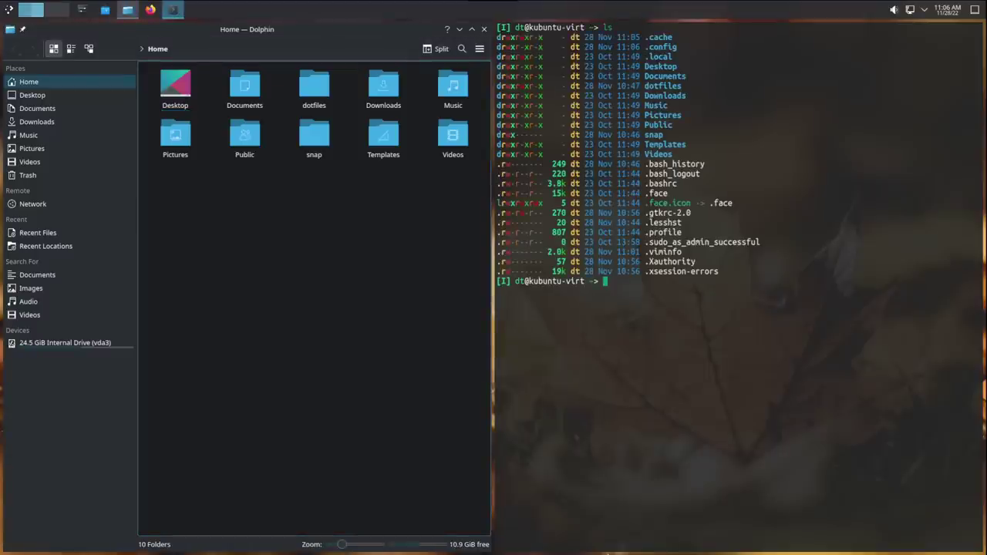
key("ctrl+alt+t")
type("htop")
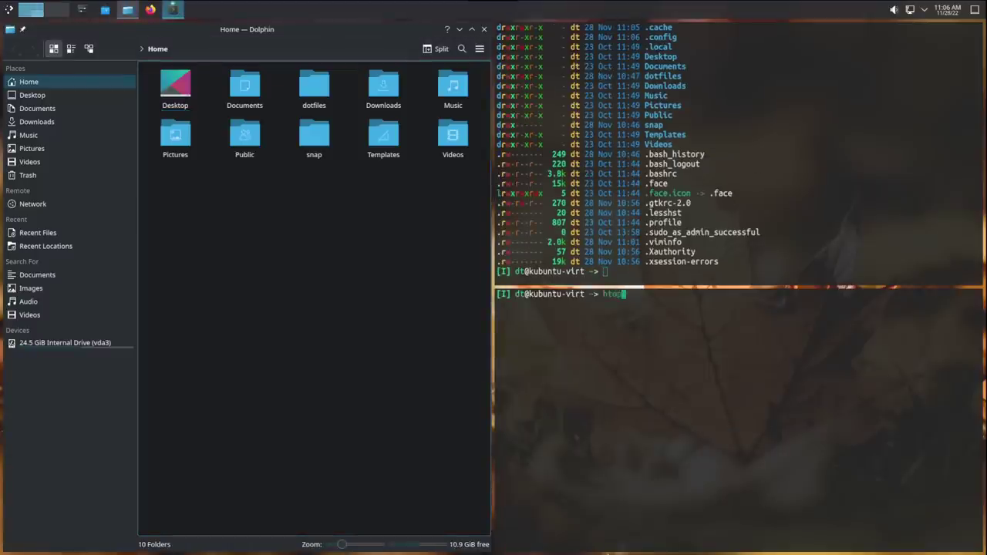
key("Return")
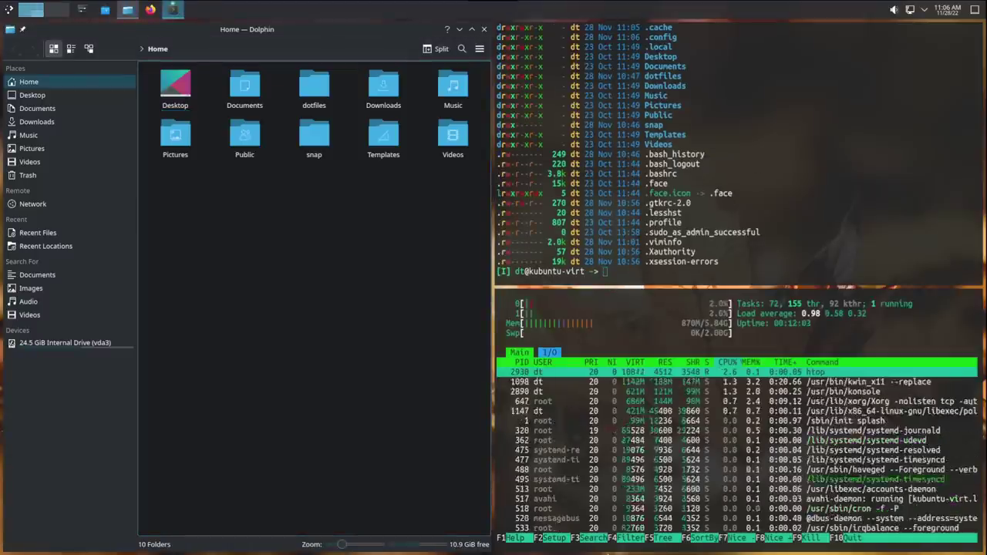
- Swap htop and Dolphin through the master tile, briefly tracing a process in htop, then close Dolphin
key("super+Return")
key("super+Return")
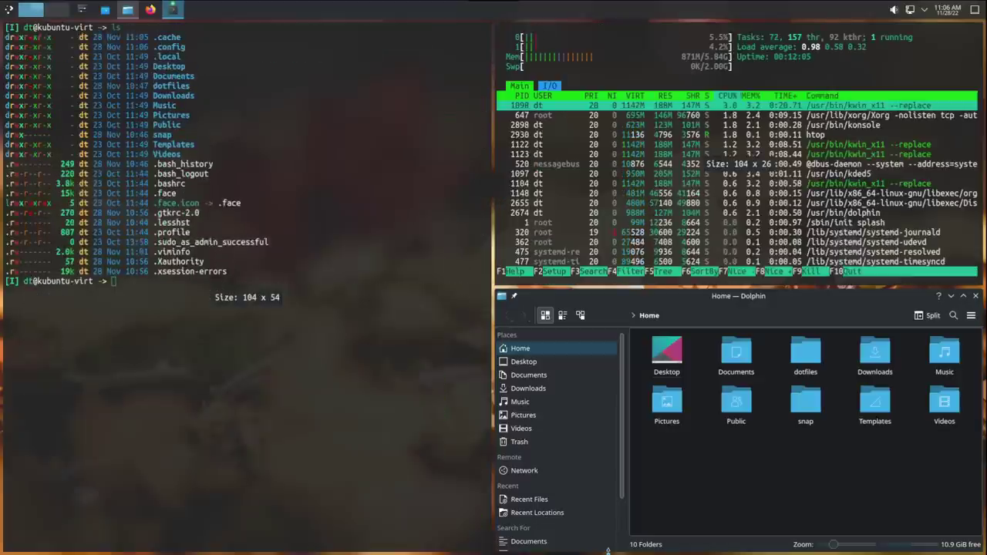
key("s")
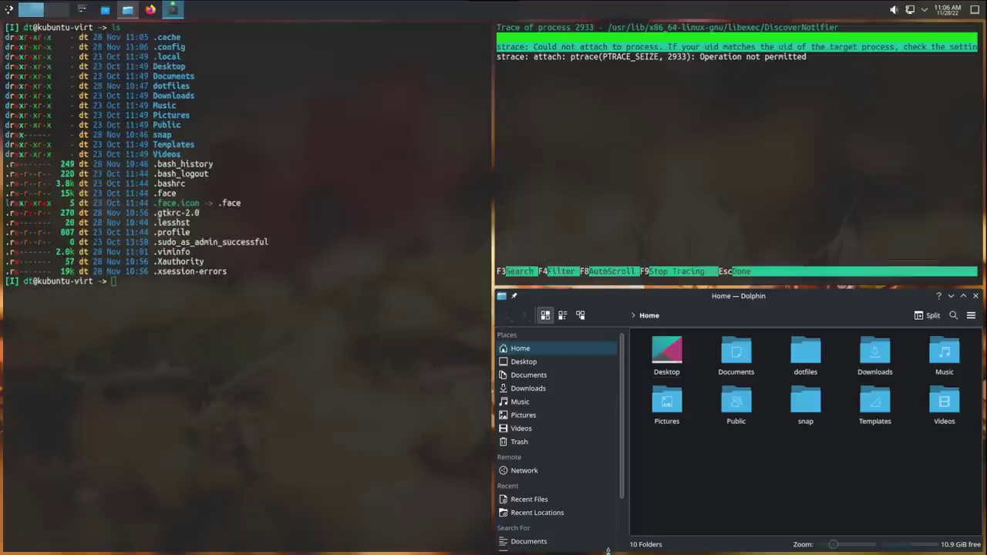
key("Escape")
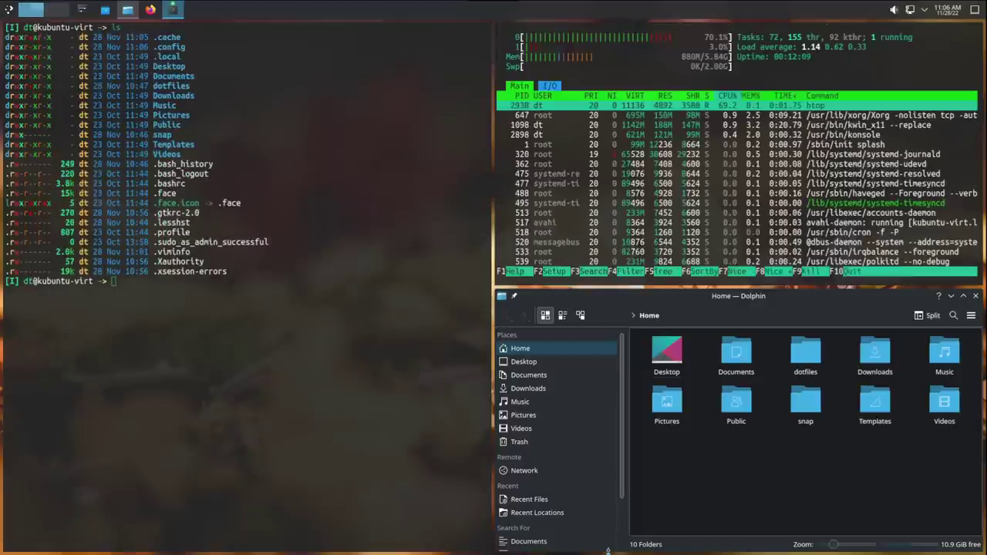
key("super+Return")
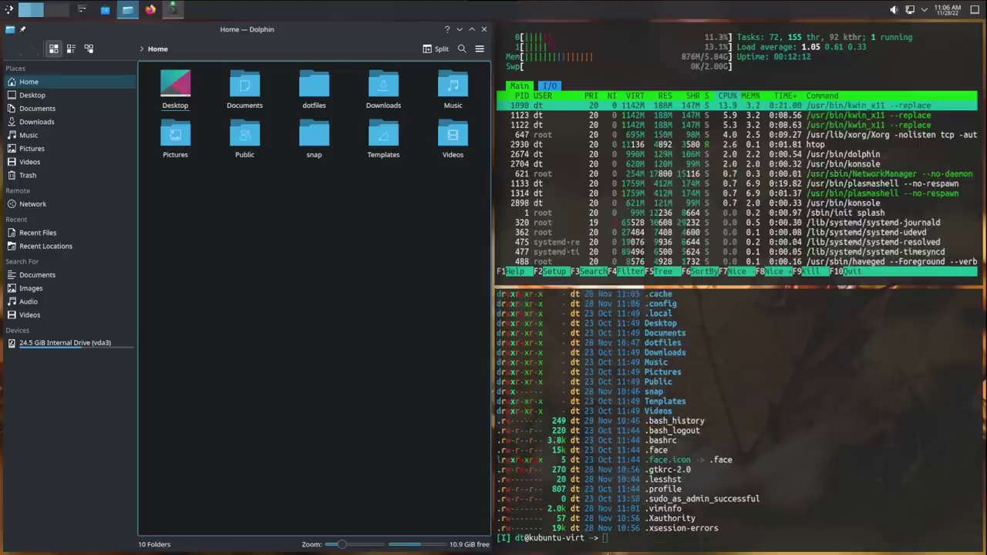
key("super+Return")
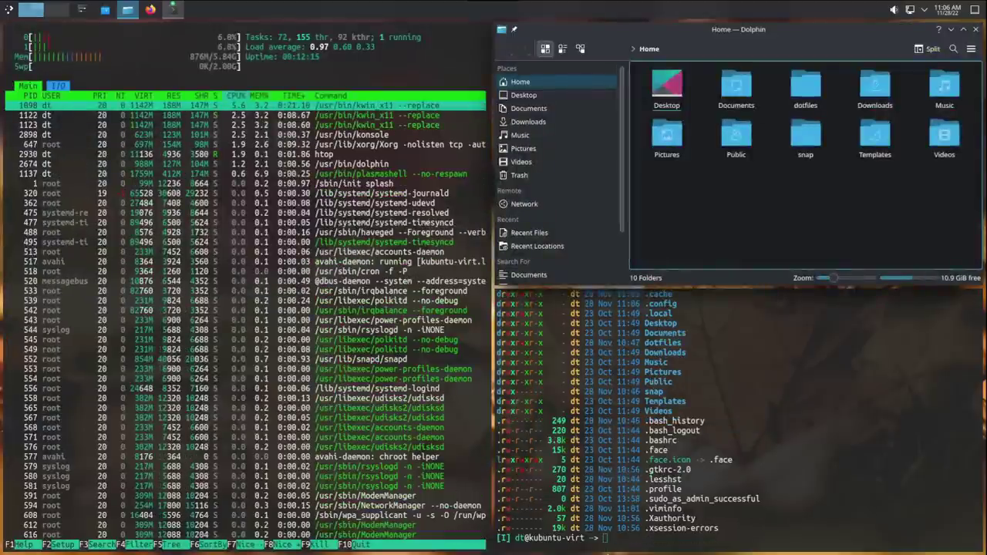
key("super+shift+c")
- Close htop and open the fish config in vim in a fresh terminal
key("super+shift+c")
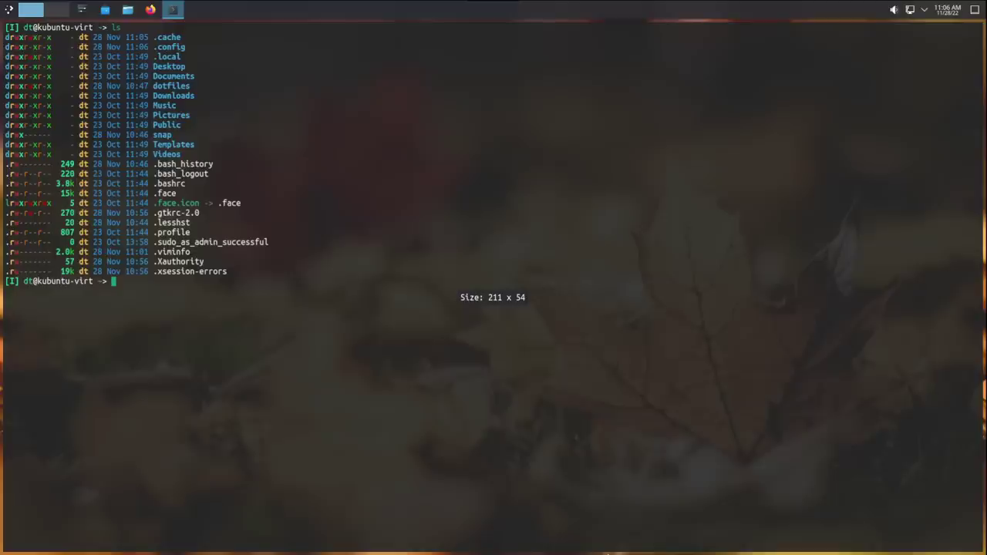
key("super+shift+c")
key("super+Return")
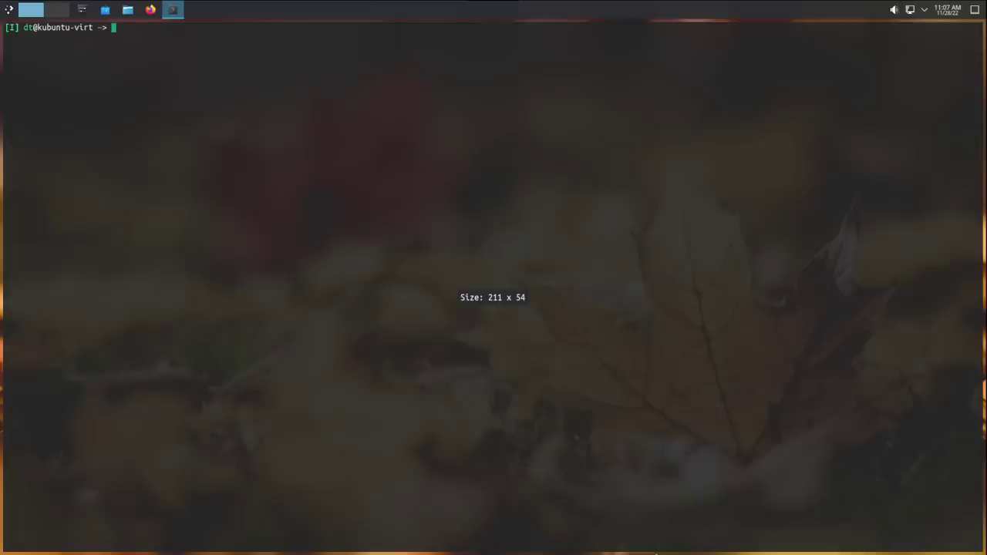
type("vi")
key("Right")
key("Return")
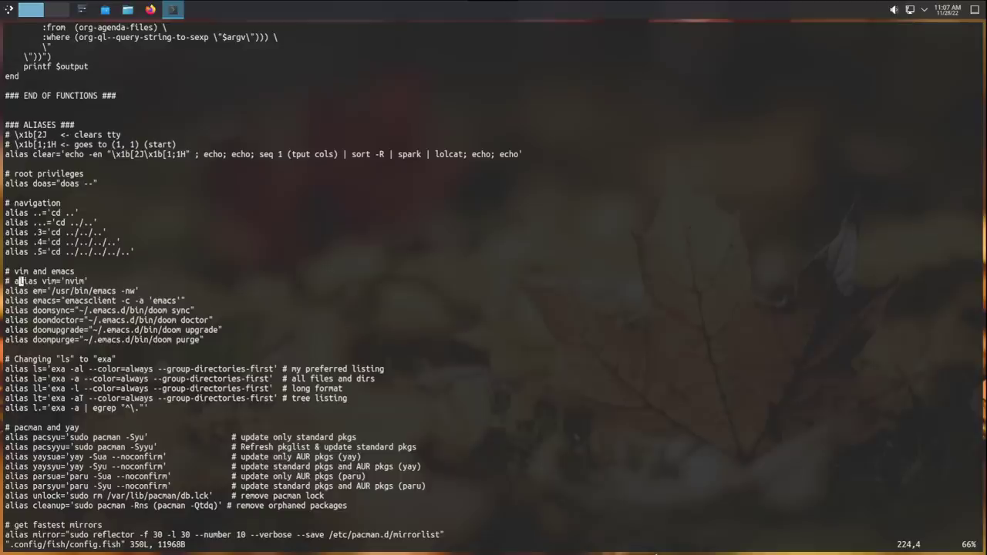
- Tile three more terminals beside vim: one running ls, one running htop, one empty
key("super+Return")
type("ls")
key("Return")
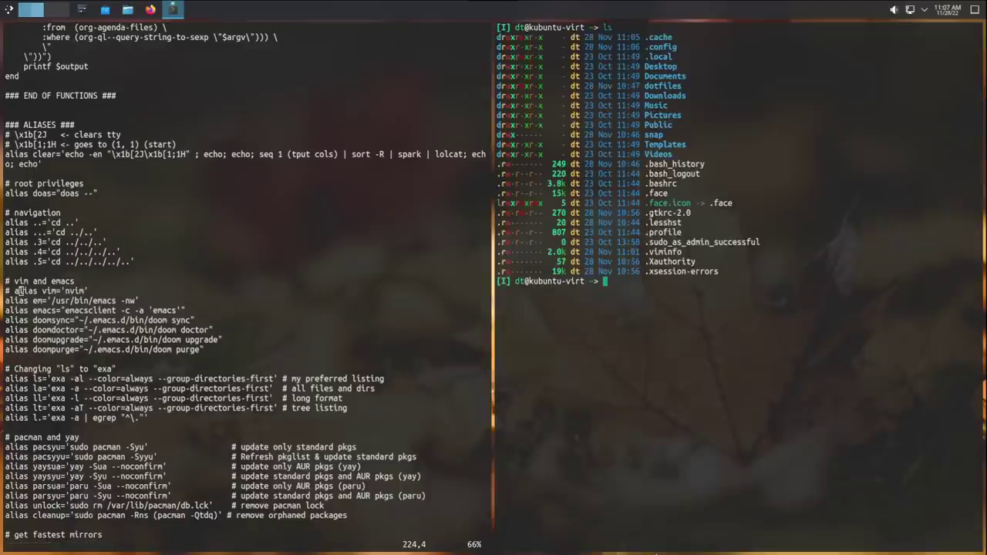
key("super+Return")
type("htop")
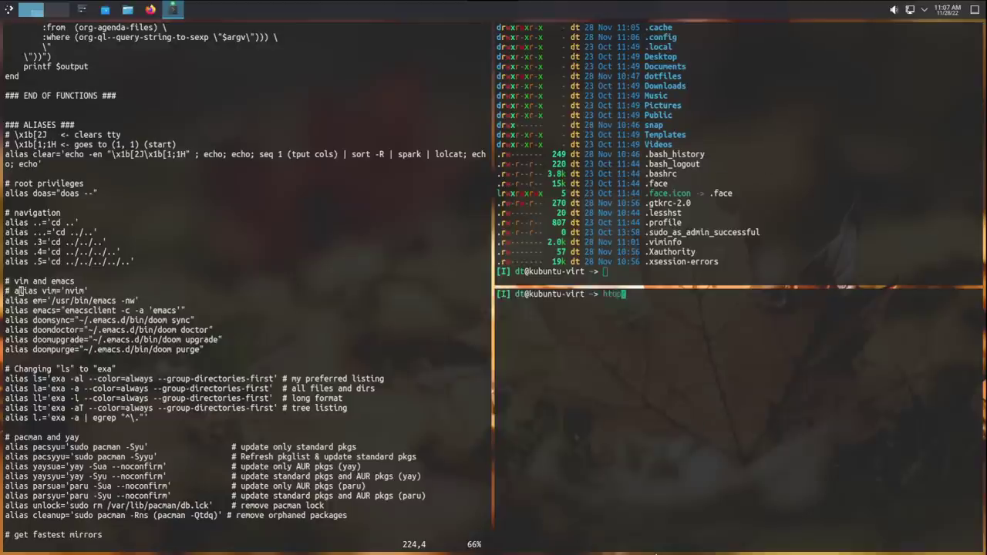
key("Return")
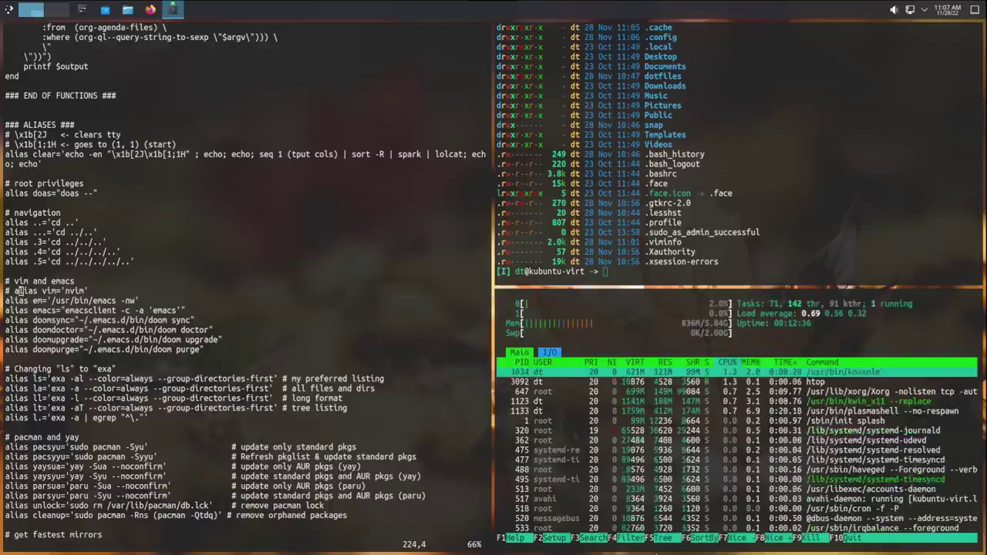
key("super+Return")
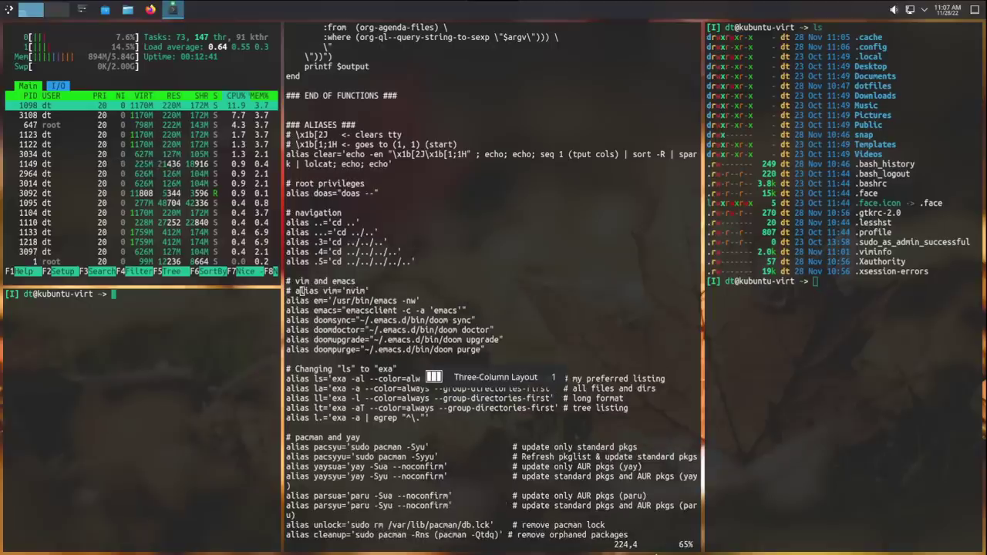
- Cycle the tiling layout through Three-Column, Spread, Stair and finally Spiral
key("super+backslash")
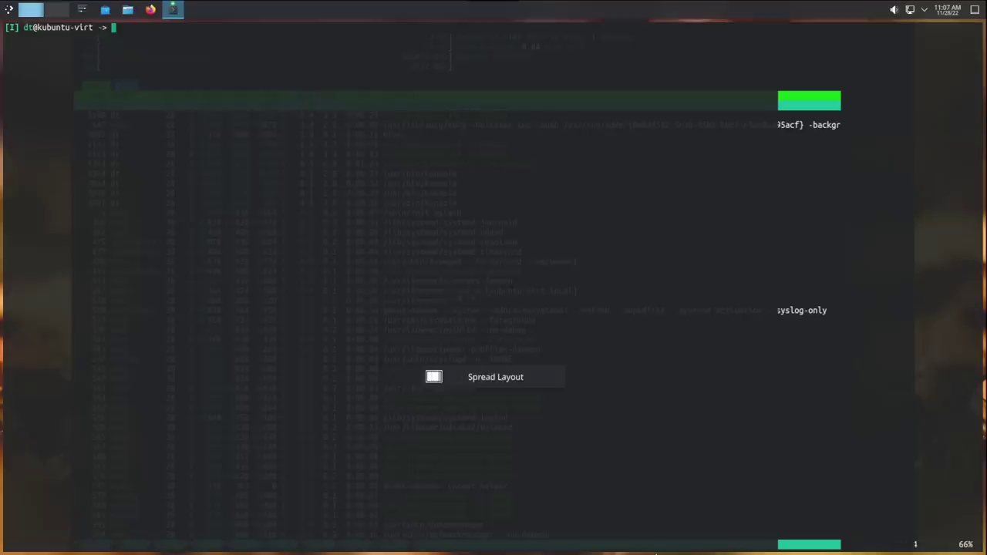
key("super+backslash")
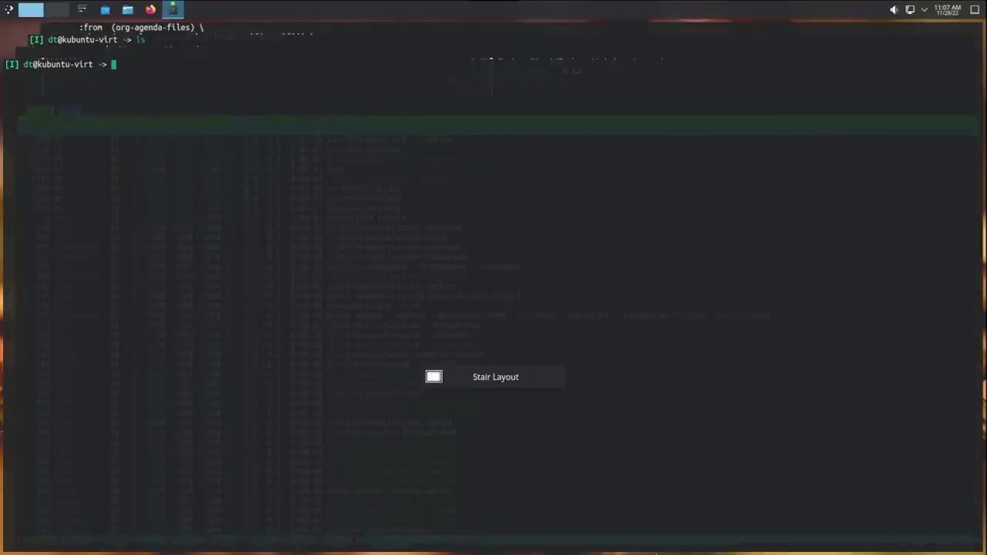
key("super+backslash")
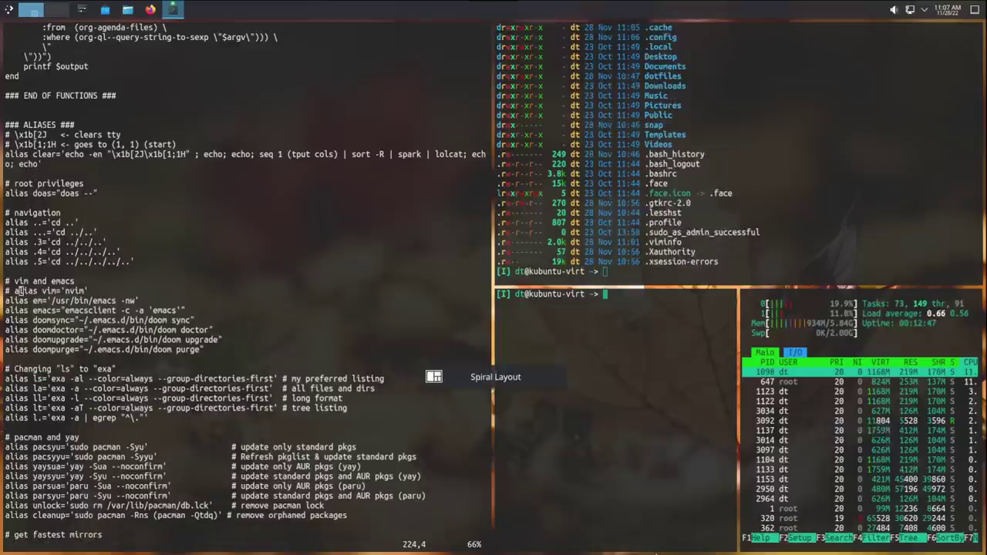
key("super+backslash")
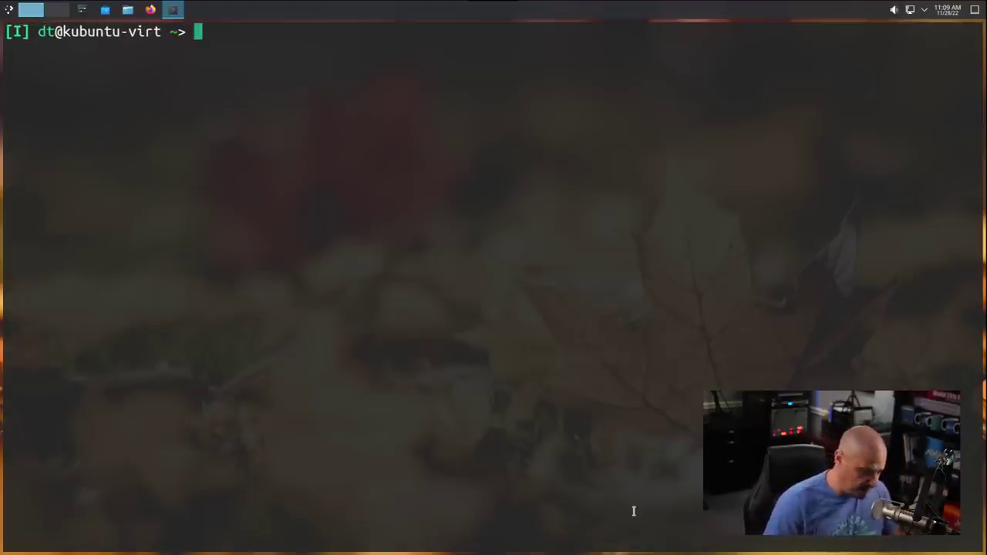
- Enter 'sudo apt install kde-bismuth' at the fish prompt without running it
type("sudo apt install ")
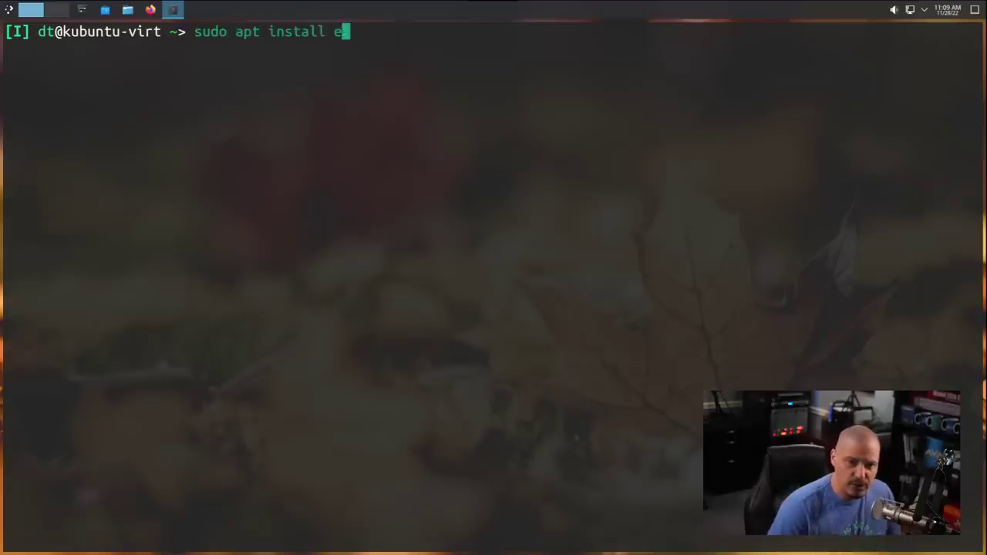
type("kde-")
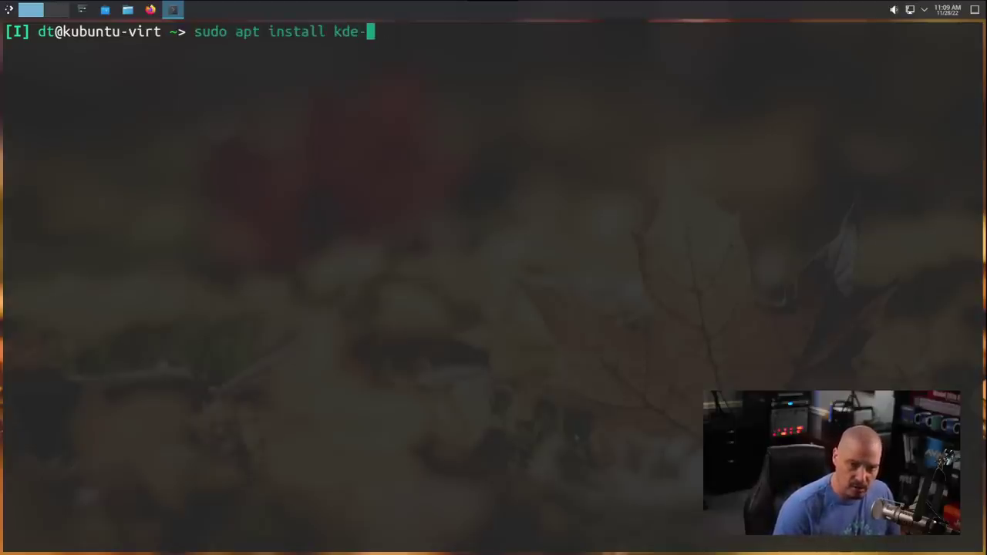
type("bismuth")
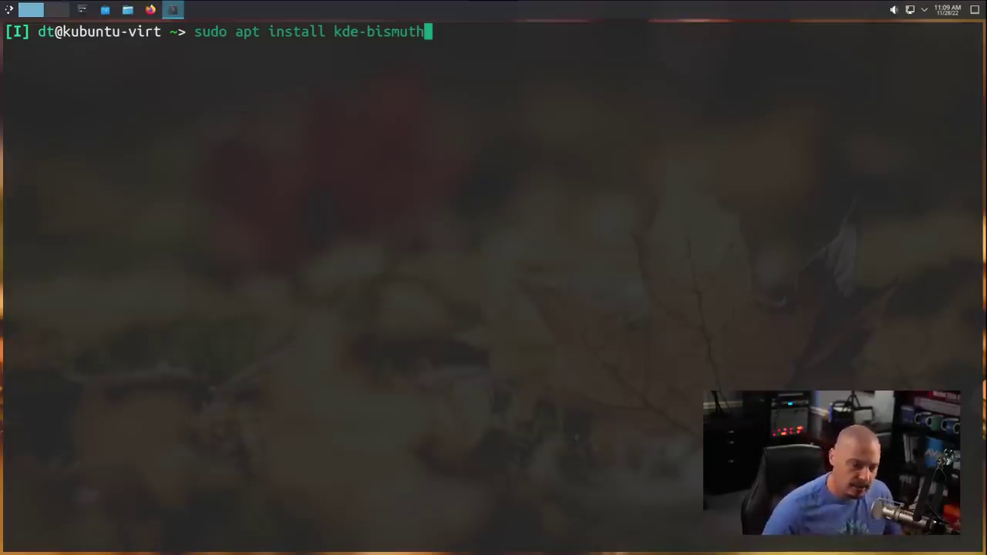
- Close the terminal without running the command and launch System Settings via KRunner
key("alt+F4")
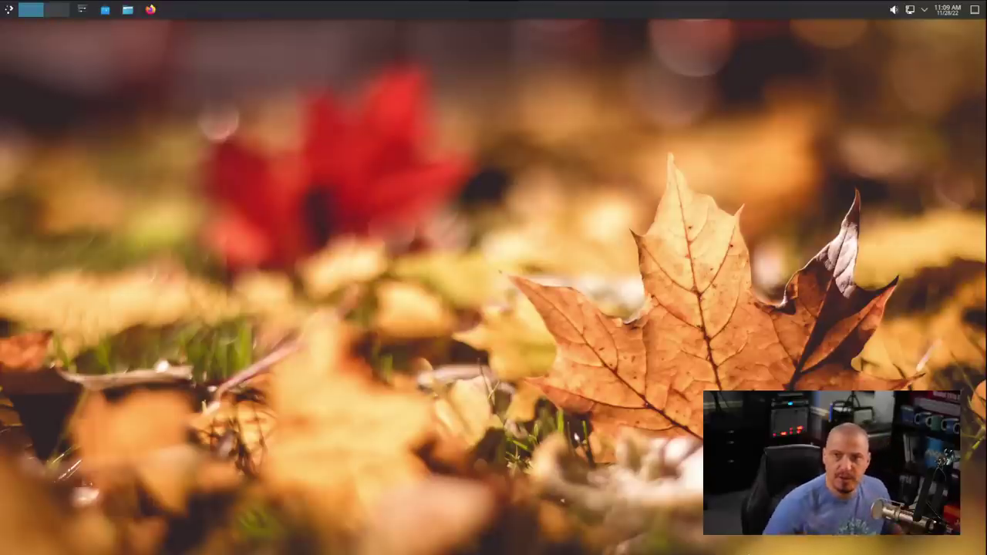
key("alt+space")
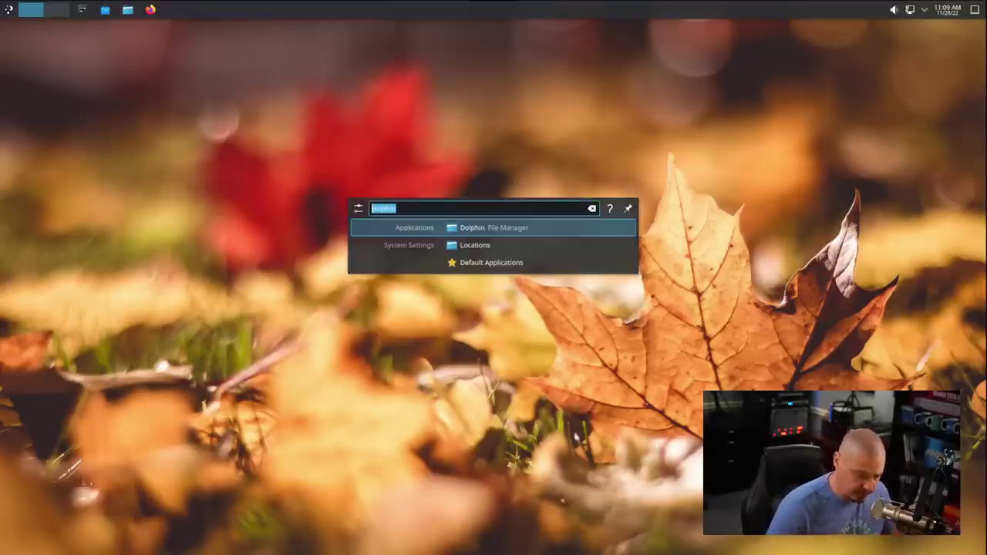
type("setting")
key("Return")
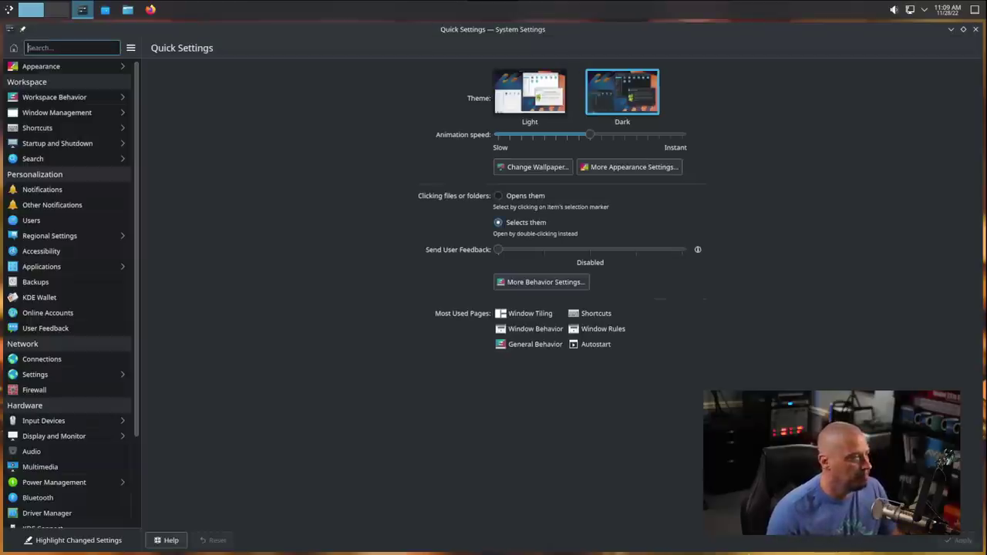
- Go to Window Management > Window Tiling, toggle window spawning to master and back, and tile a terminal beside it
left_click(77, 114)
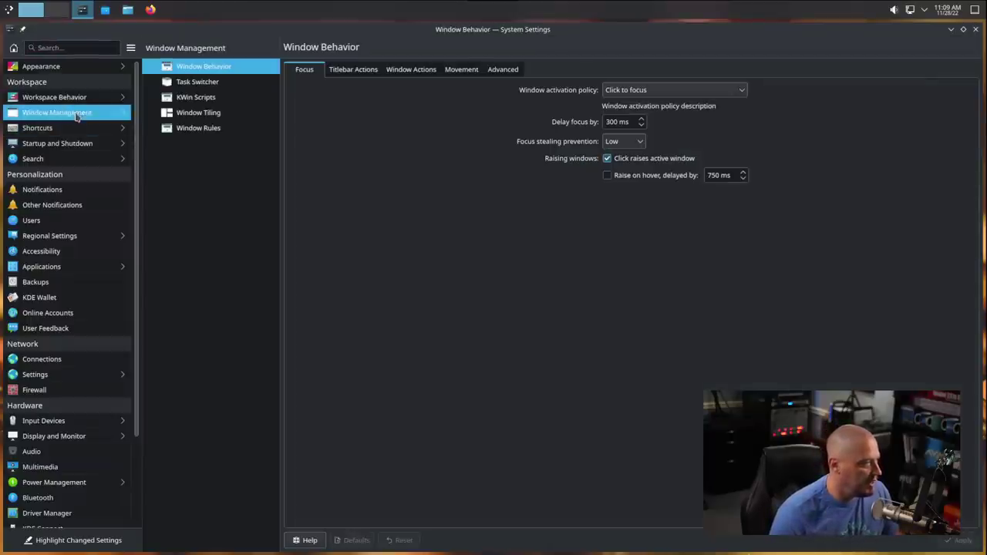
left_click(229, 114)
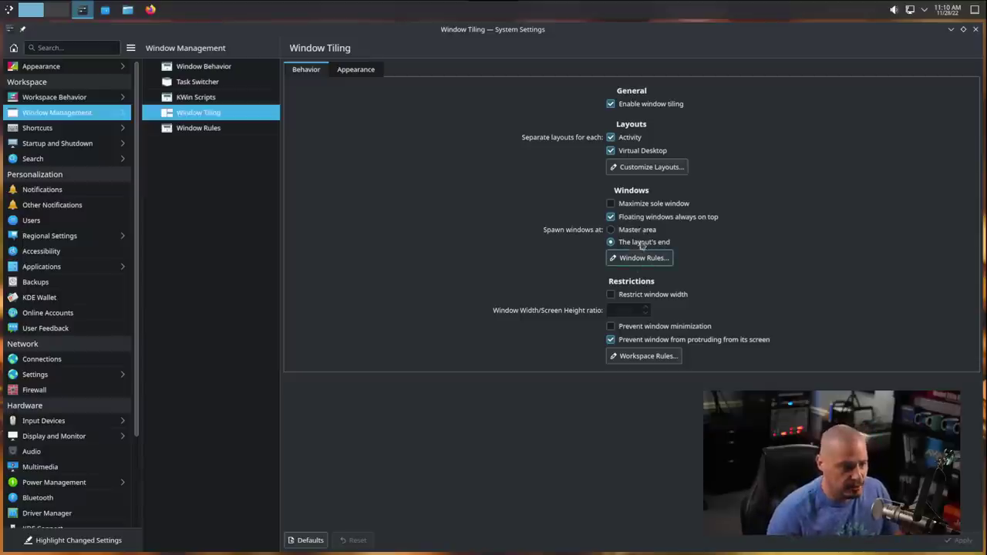
left_click(621, 234)
left_click(620, 242)
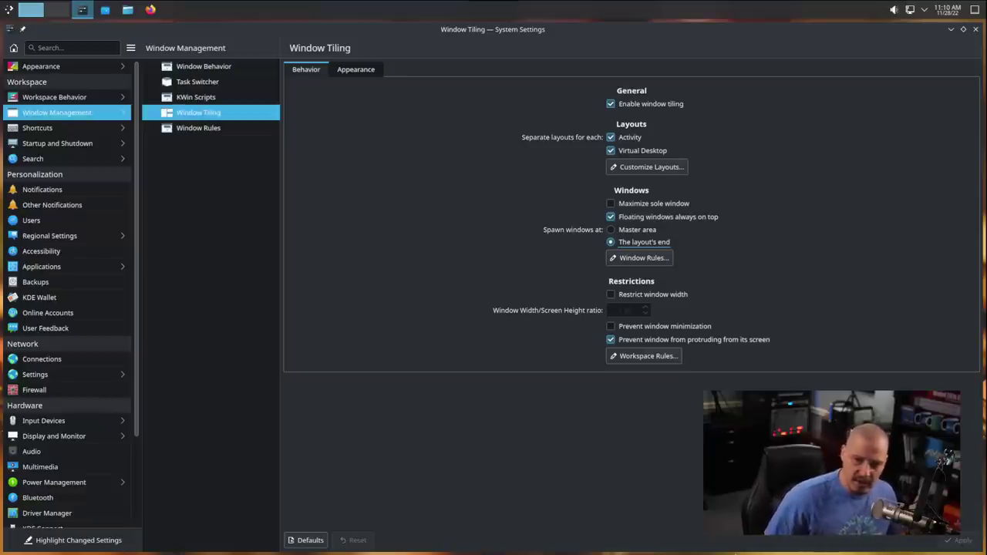
key("super+Return")
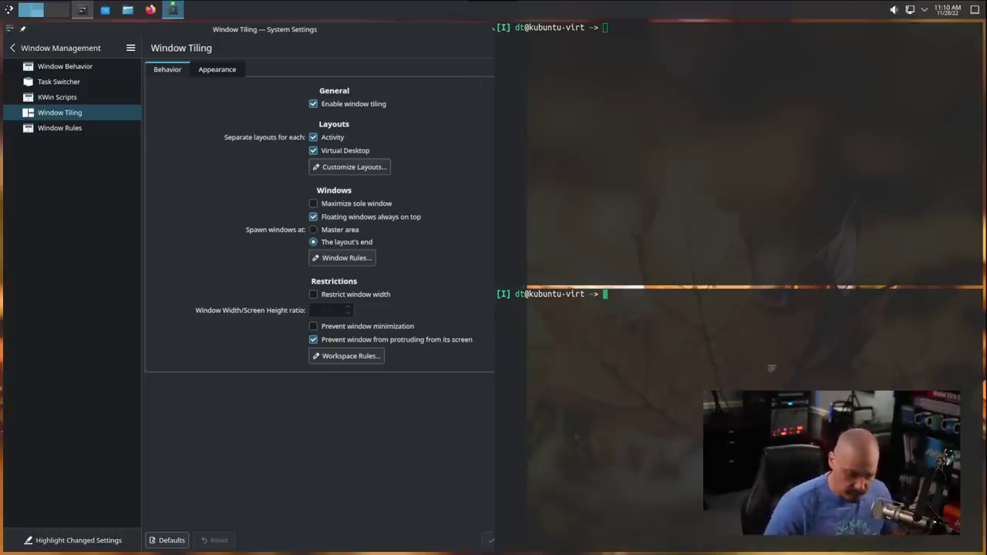
- Add another Konsole to the tiling and move System Settings into the bottom-right tile
key("ctrl+alt+t")
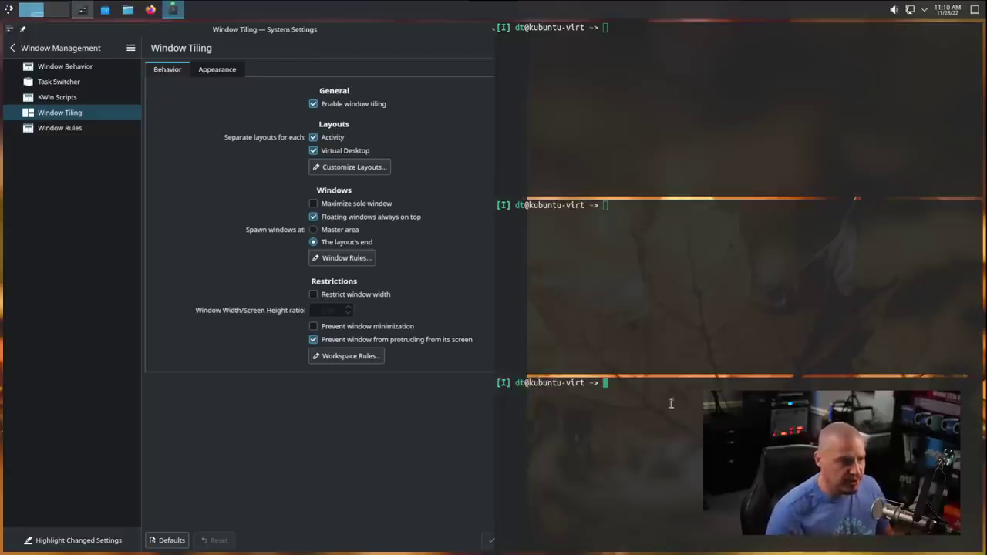
key("super+h")
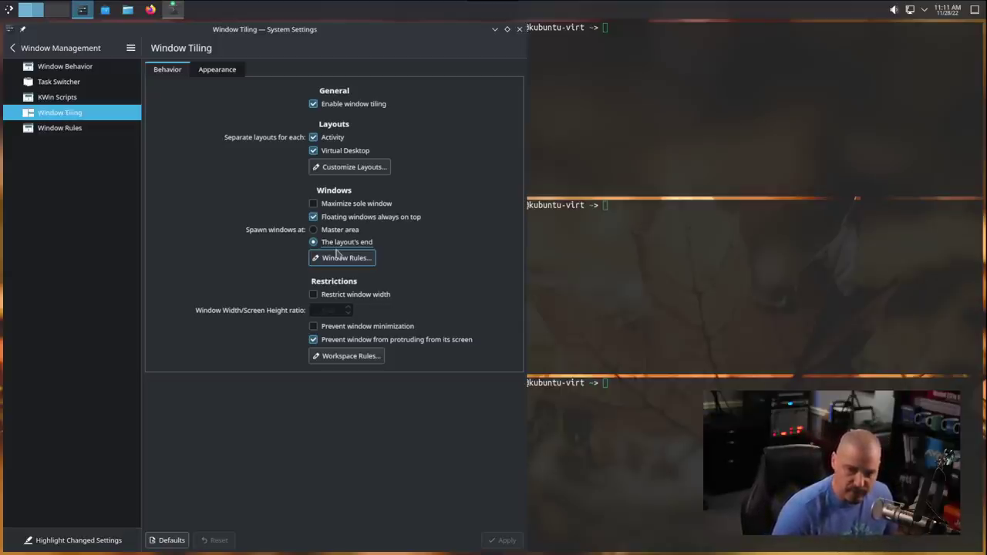
key("super+shift+j")
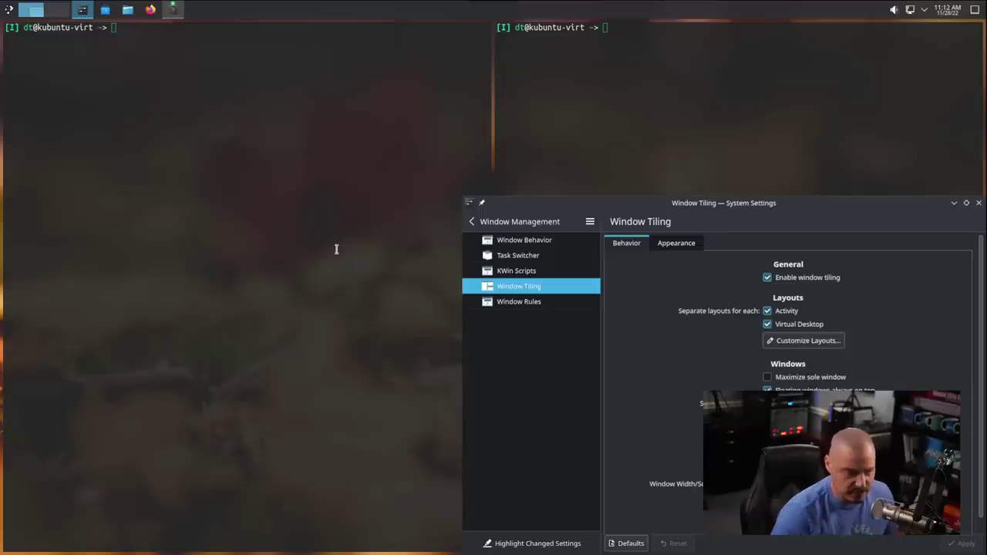
- Move System Settings to the top-right tile, then into the full-height left master tile
key("super+shift+k")
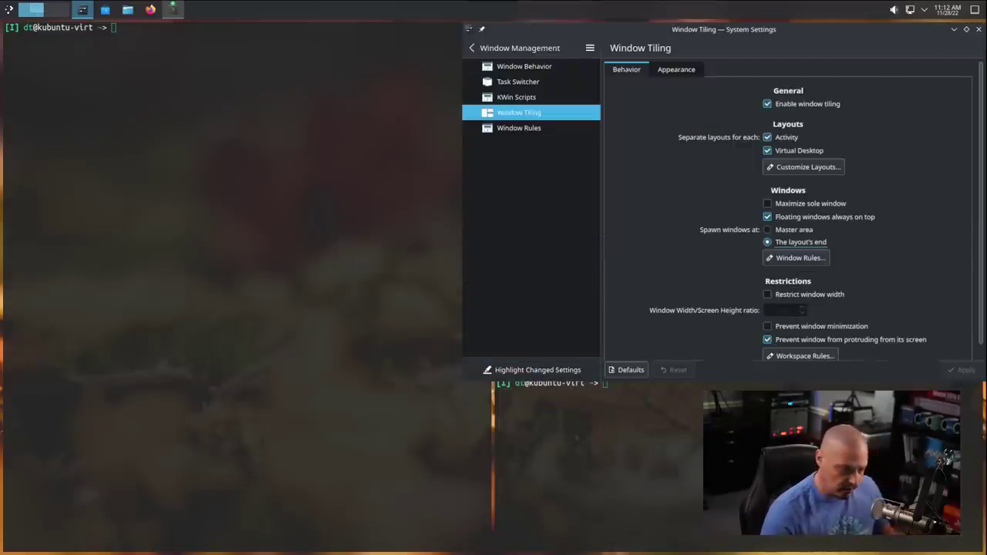
key("super+shift+h")
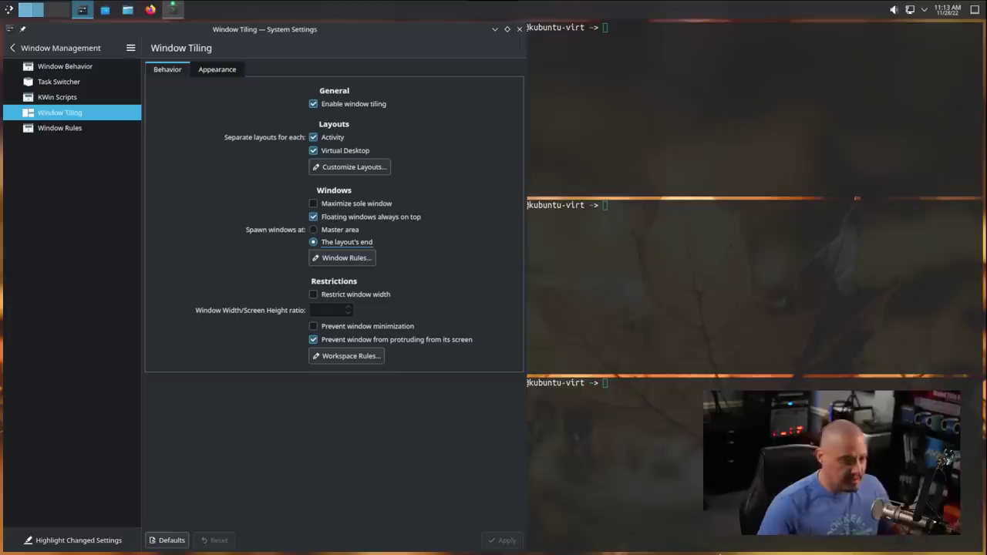
- Close System Settings and every Konsole window, leaving the bare wallpaper
key("alt+F4")
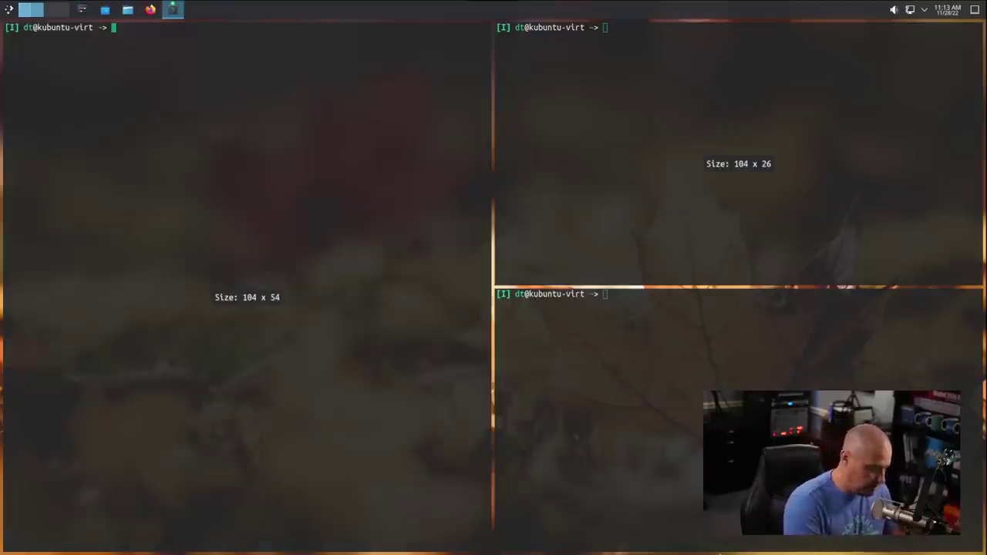
key("alt+F4")
key("alt+F4")
key("alt+F4")
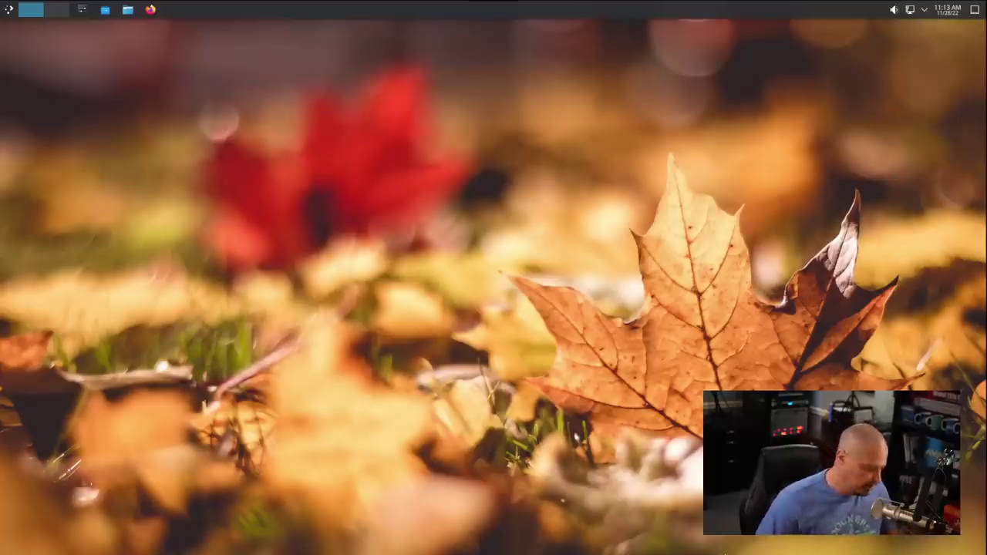
- Launch System Settings and browse KWin's shortcut list on the Shortcuts page, inspecting the Bismuth entries
key("alt+space")
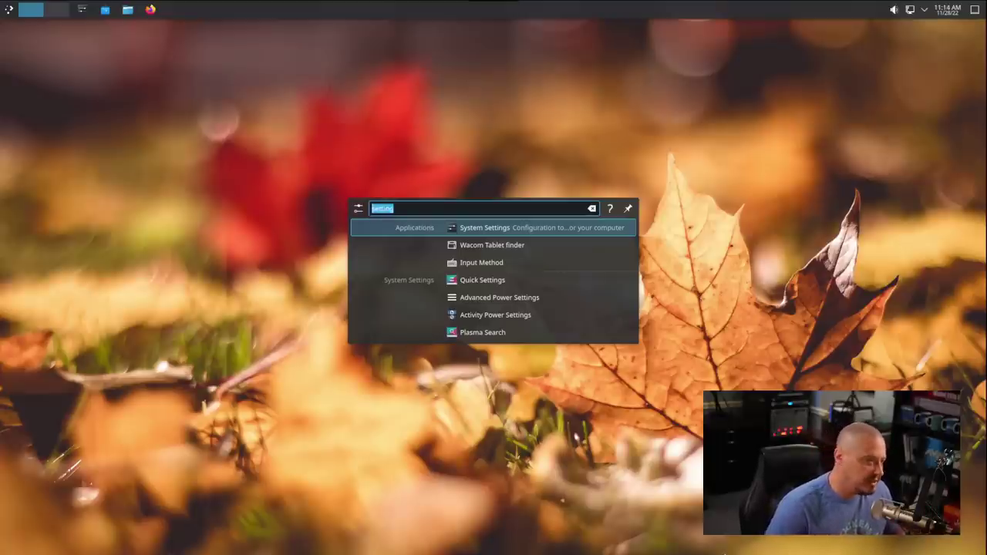
key("Return")
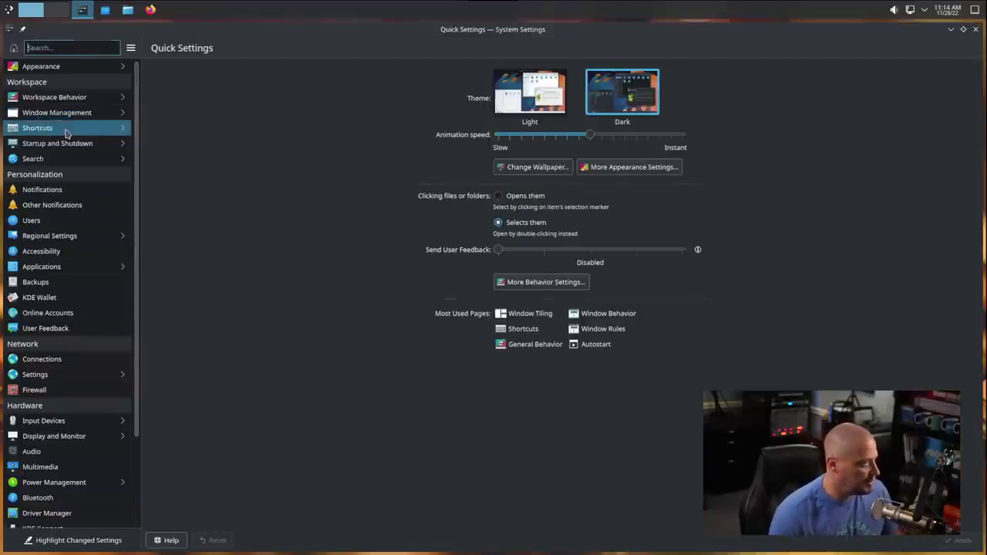
left_click(65, 131)
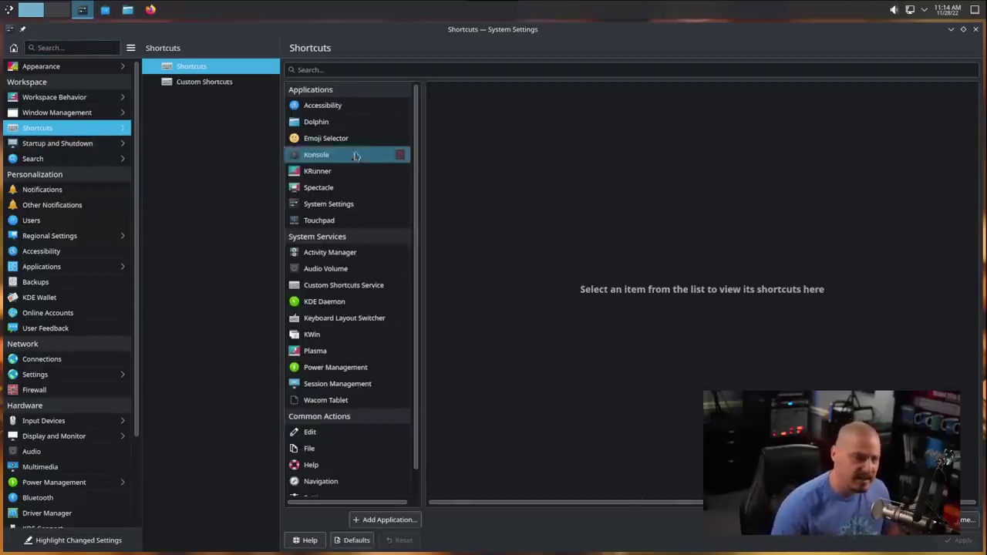
left_click(326, 336)
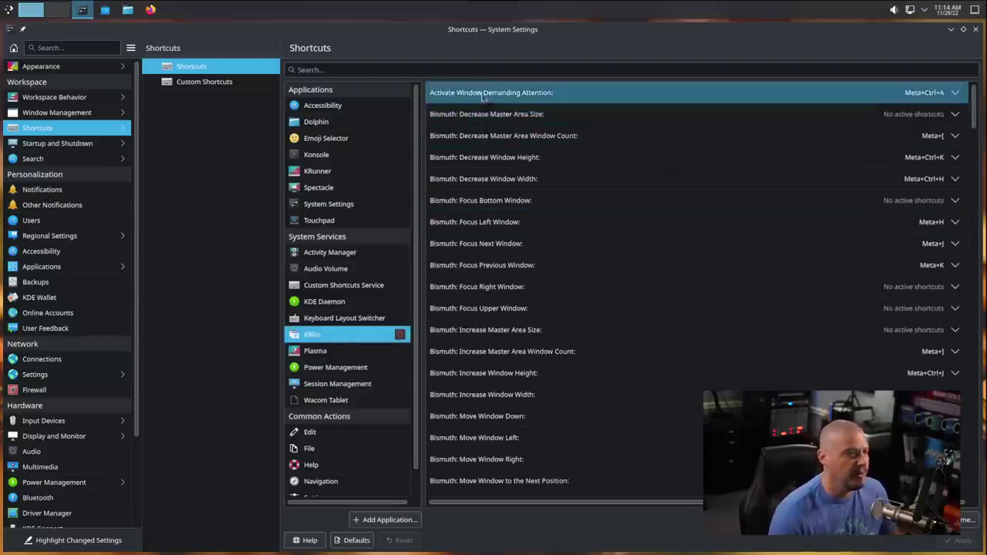
left_click(487, 143)
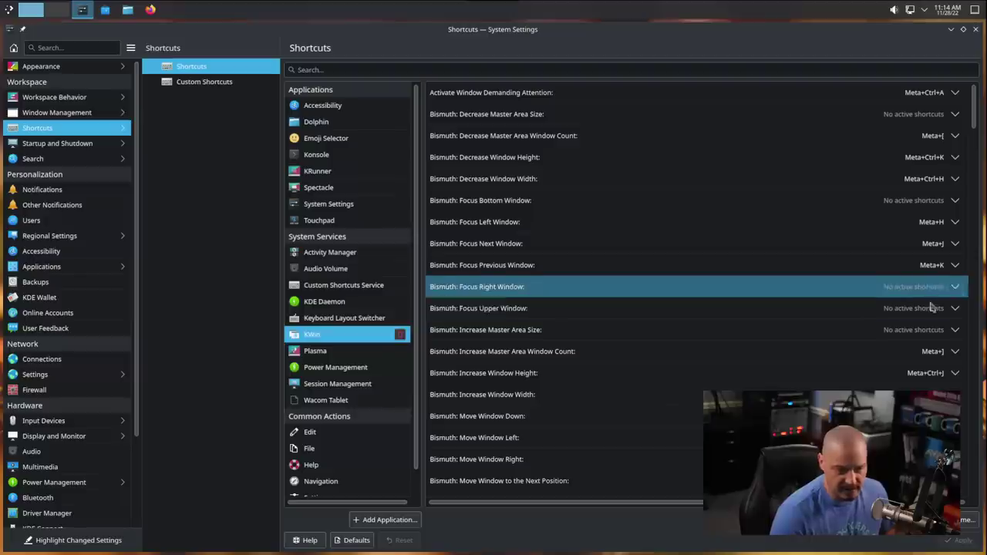
left_click_drag(973, 115, 969, 383)
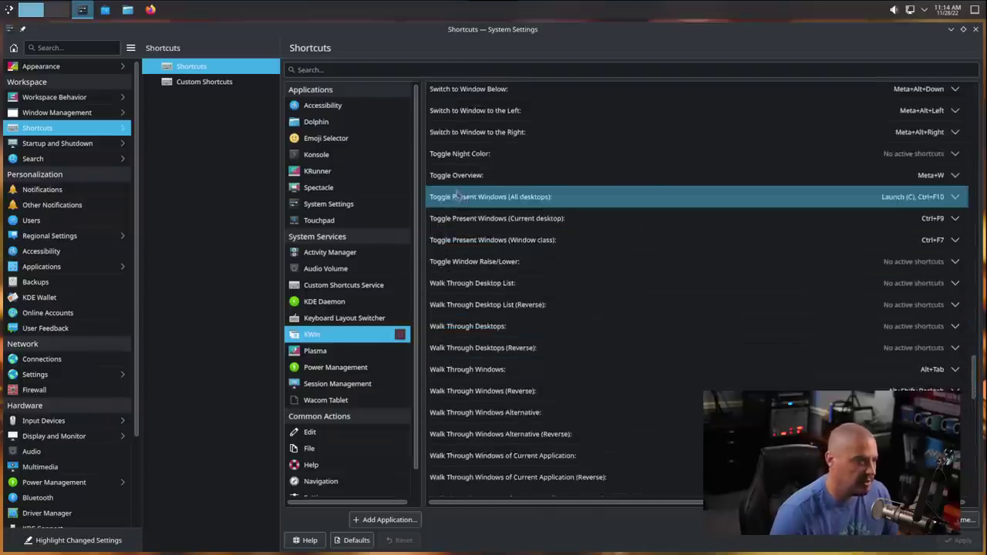
scroll(684, 312, "down", 5)
scroll(684, 311, "up", 6)
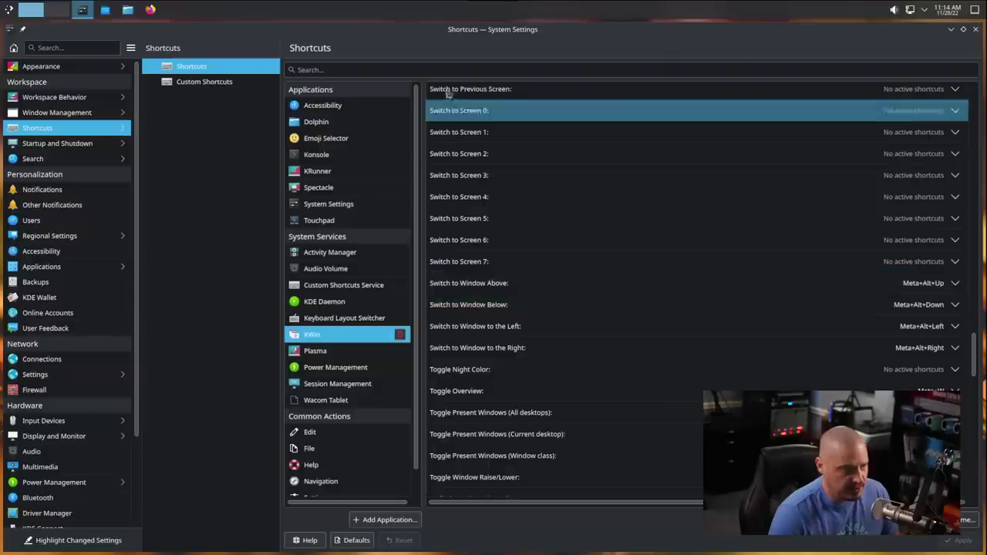
- Filter the KWin shortcuts by 'layout' and tile two new Konsole terminals beside System Settings
left_click(437, 69)
type("layout")
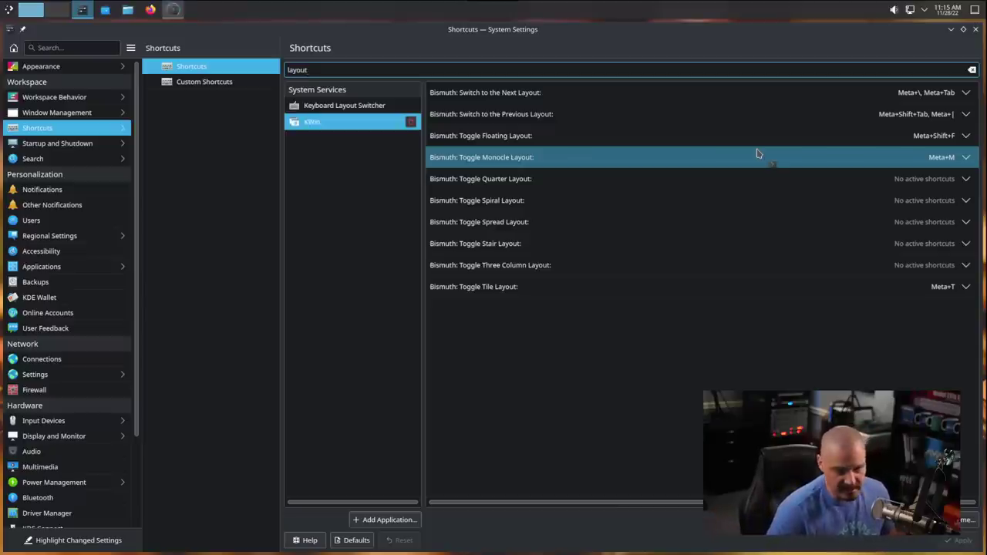
key("super+Return")
key("super+Return")
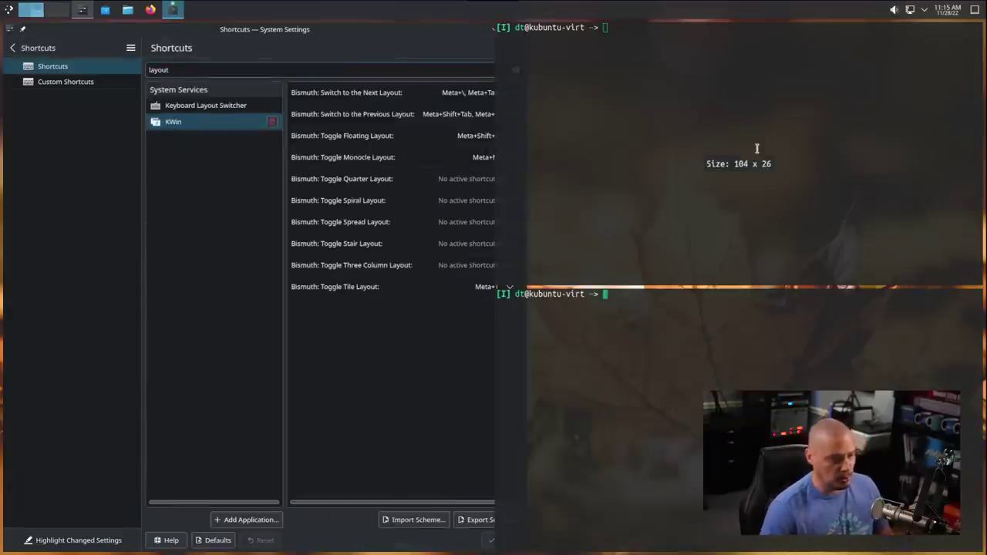
- Run htop in the lower terminal and ls in a third, then switch to Monocle layout
type("htop")
key("Return")
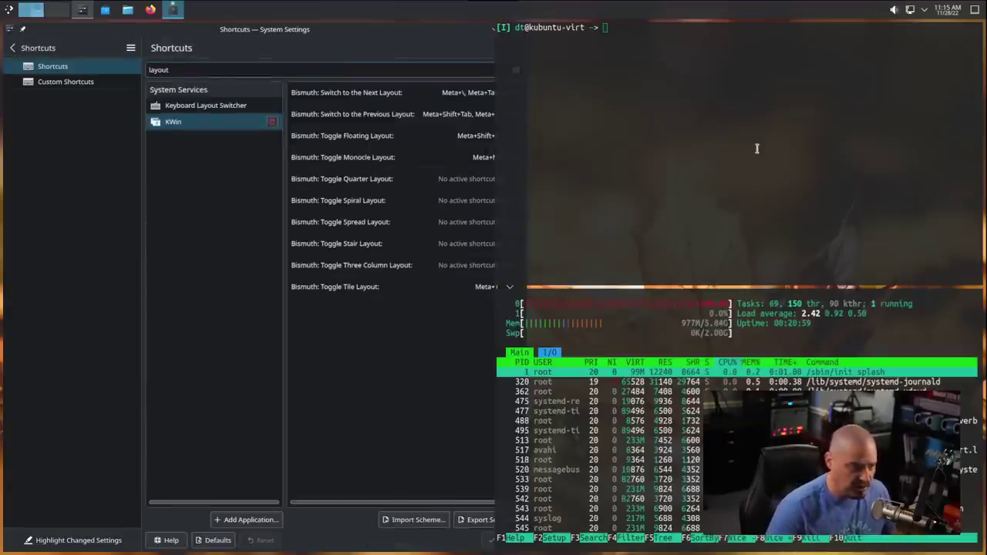
key("super+Return")
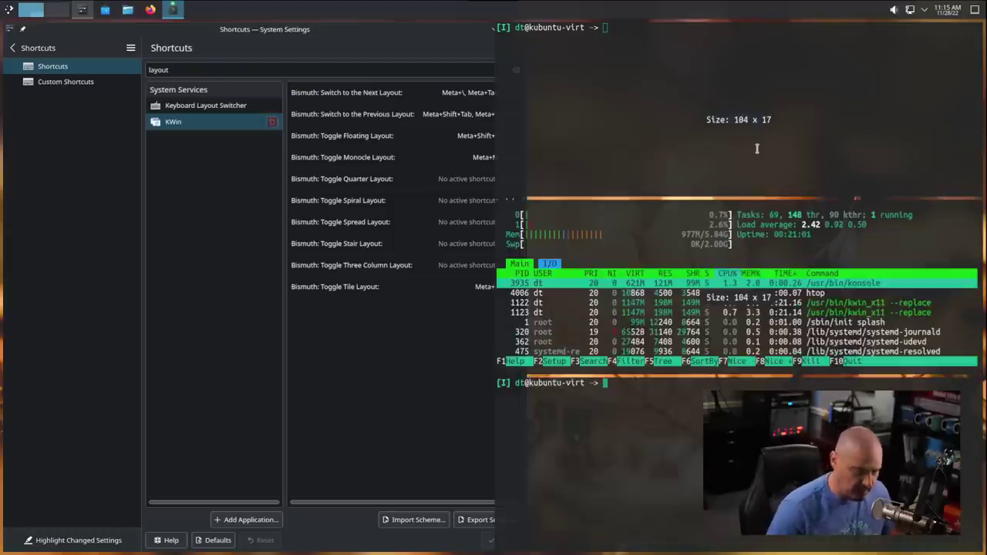
type("ls")
key("Return")
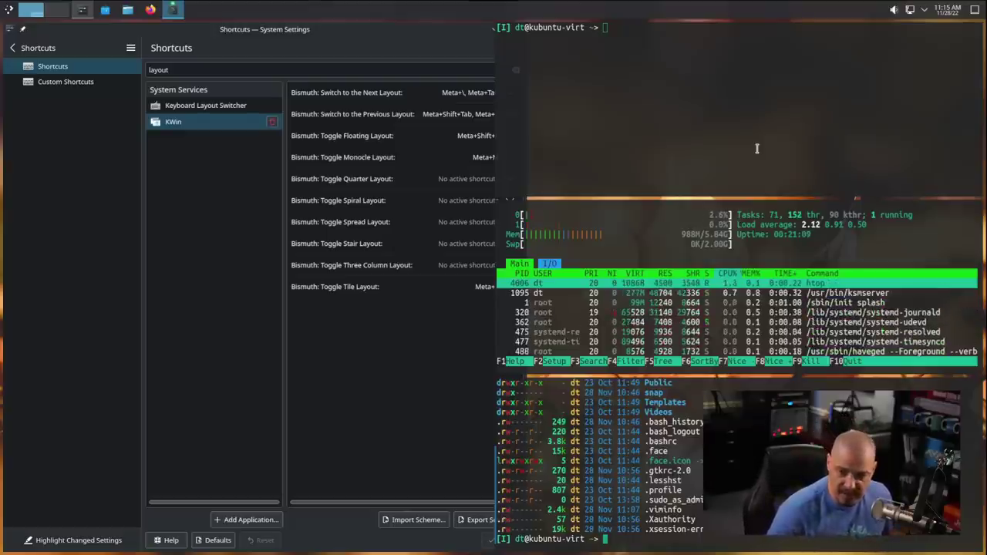
key("super+m")
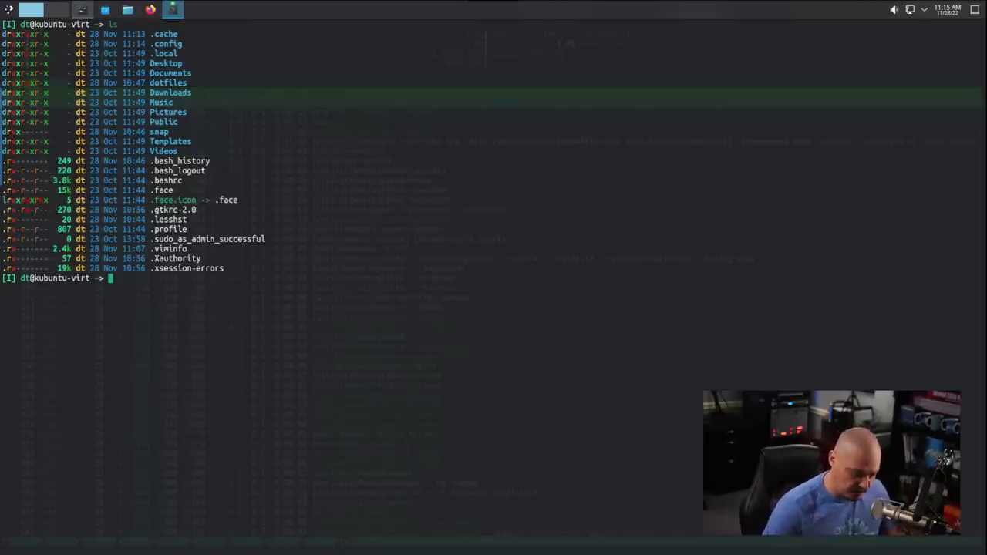
- Cycle Bismuth through the Three-Column, Spread and Stair layouts, ending back on Spread
key("super+backslash")
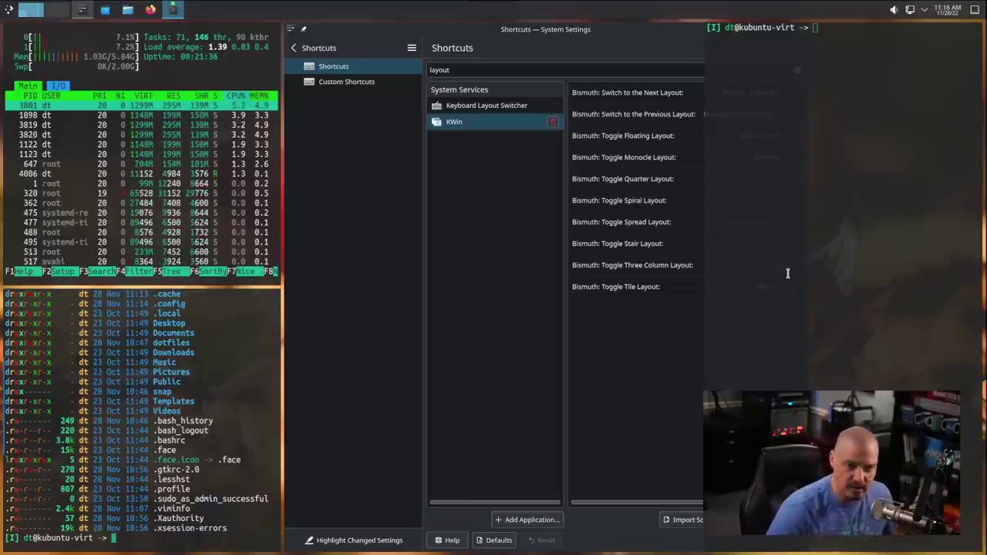
key("super")
key("Escape")
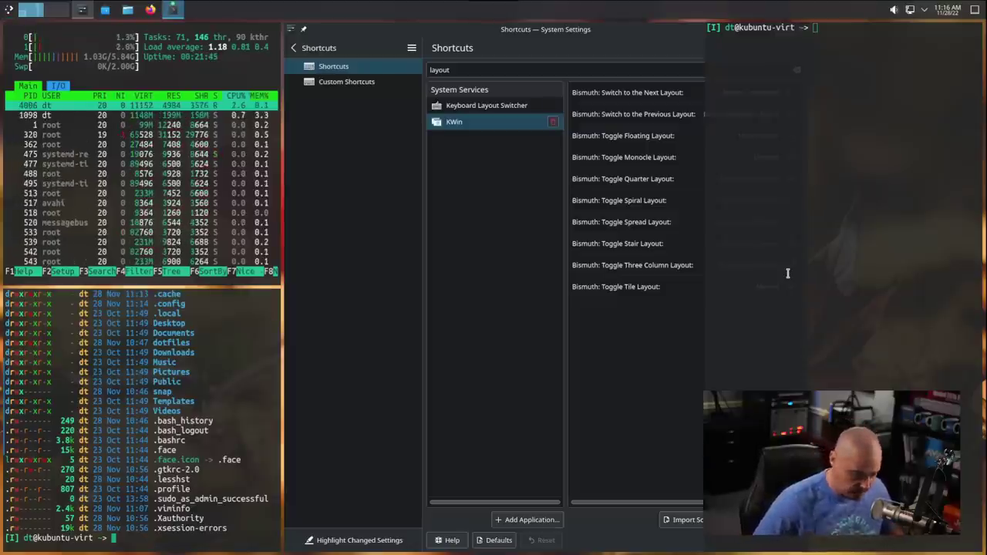
key("super+backslash")
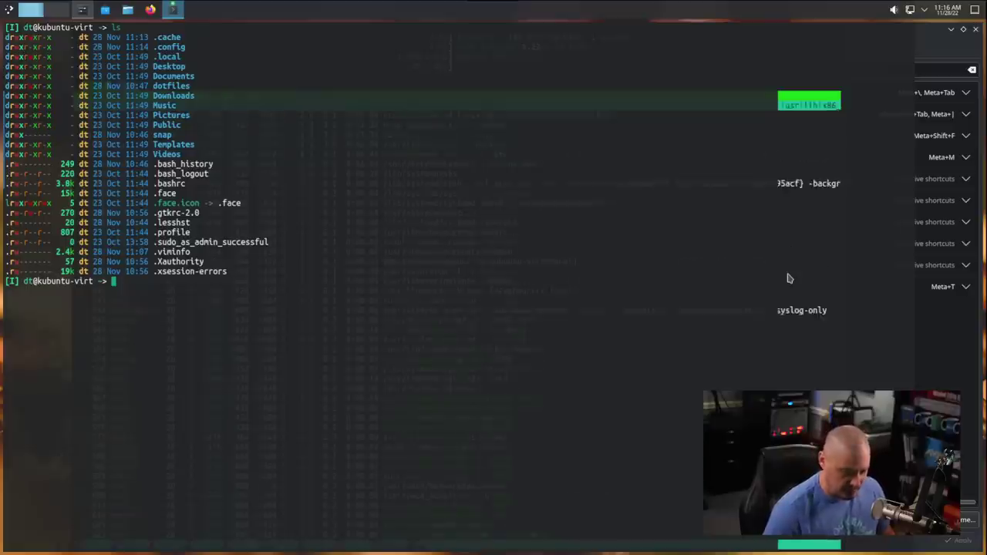
key("super+backslash")
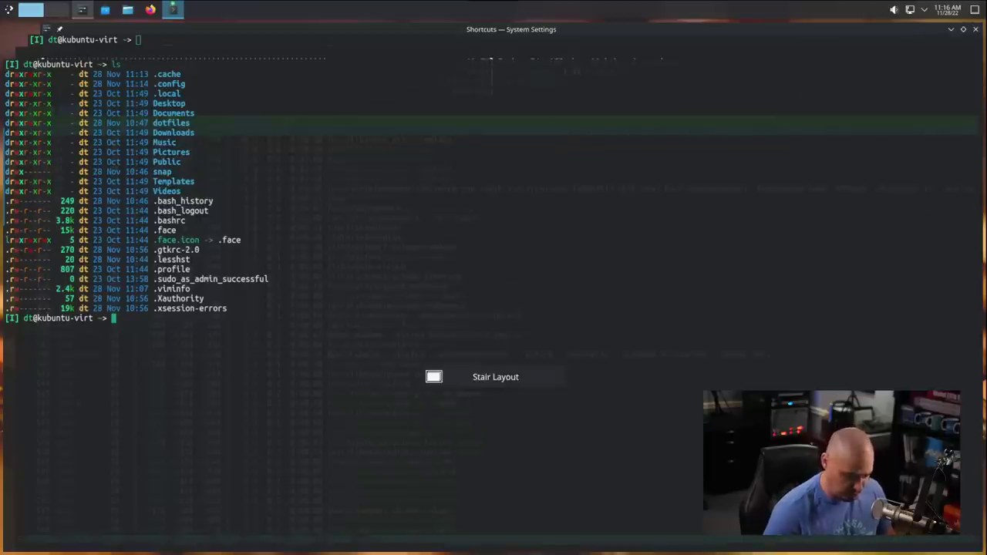
key("super+backslash")
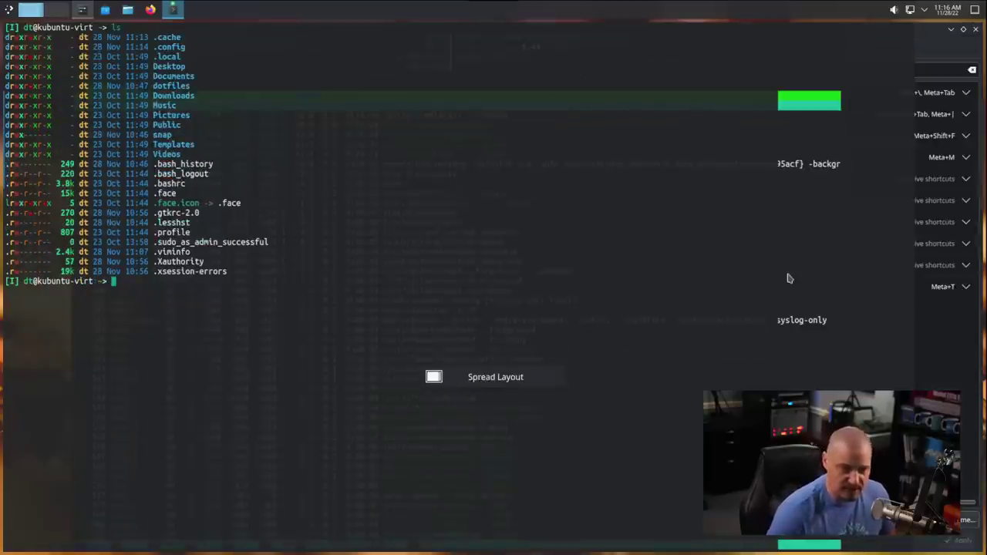
- Switch focus between System Settings and the terminals, then change the tiling to Stair Layout
left_click(916, 51)
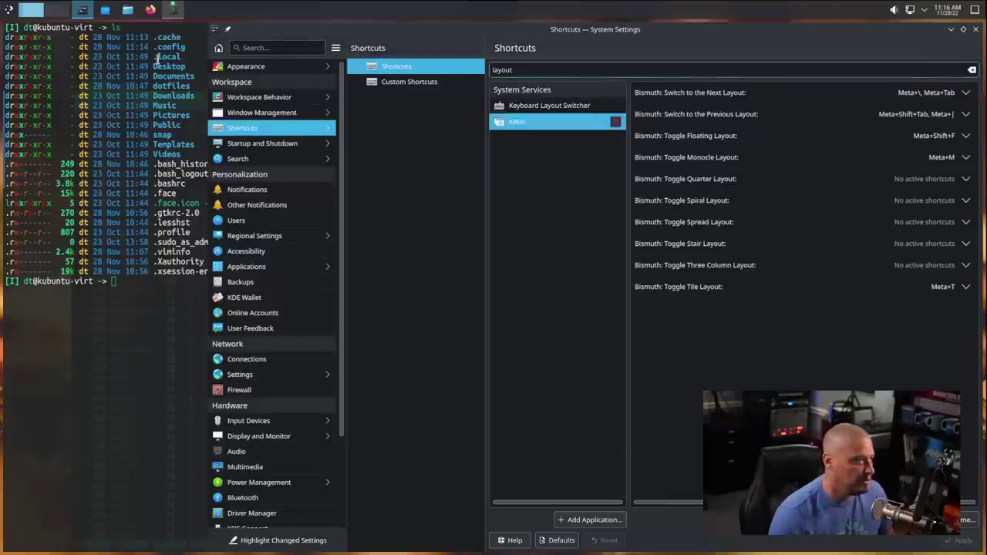
left_click(179, 29)
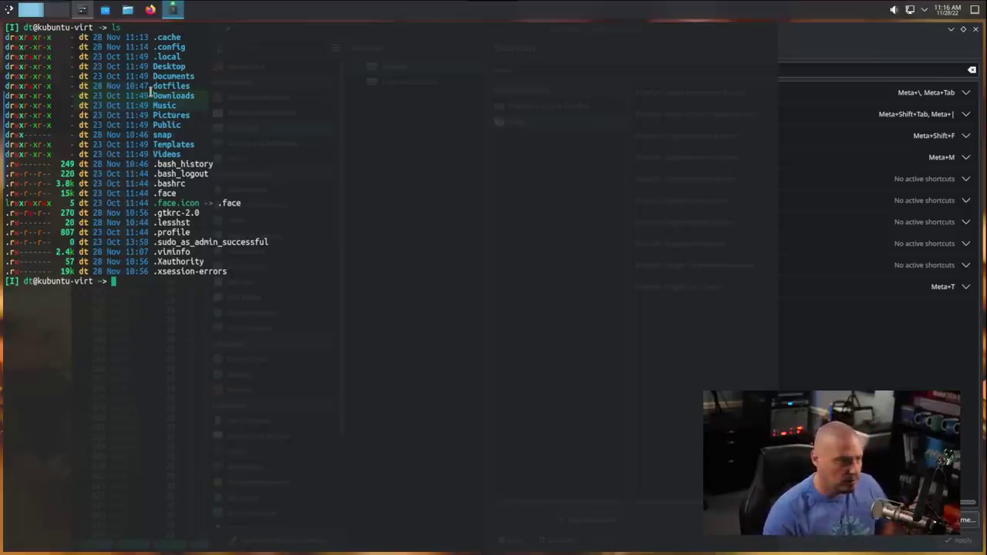
left_click(870, 29)
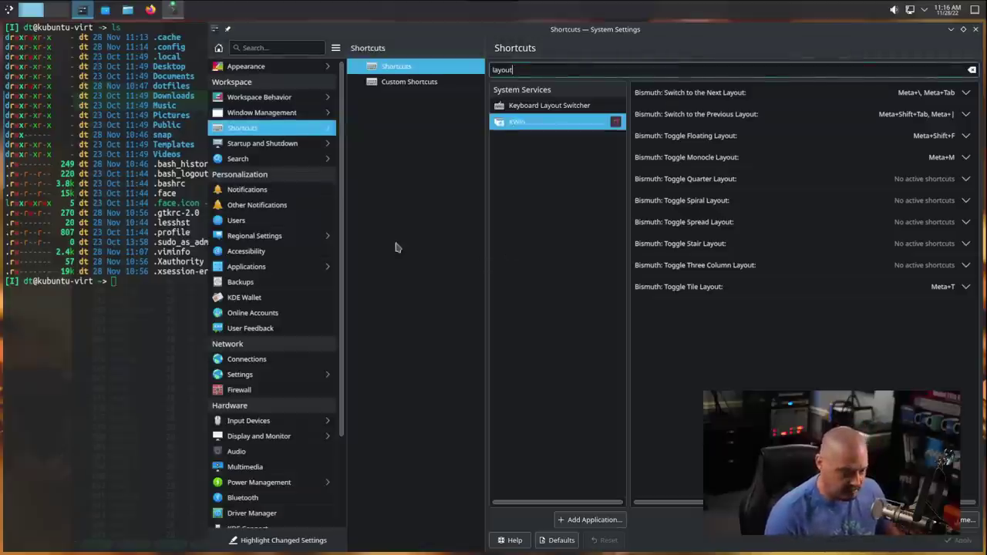
key("alt+Tab")
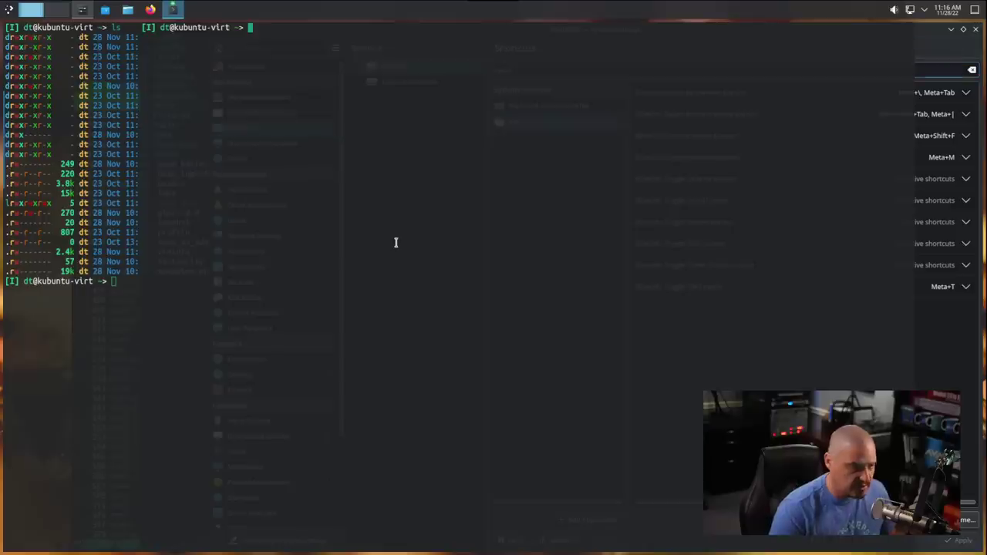
key("alt+Tab")
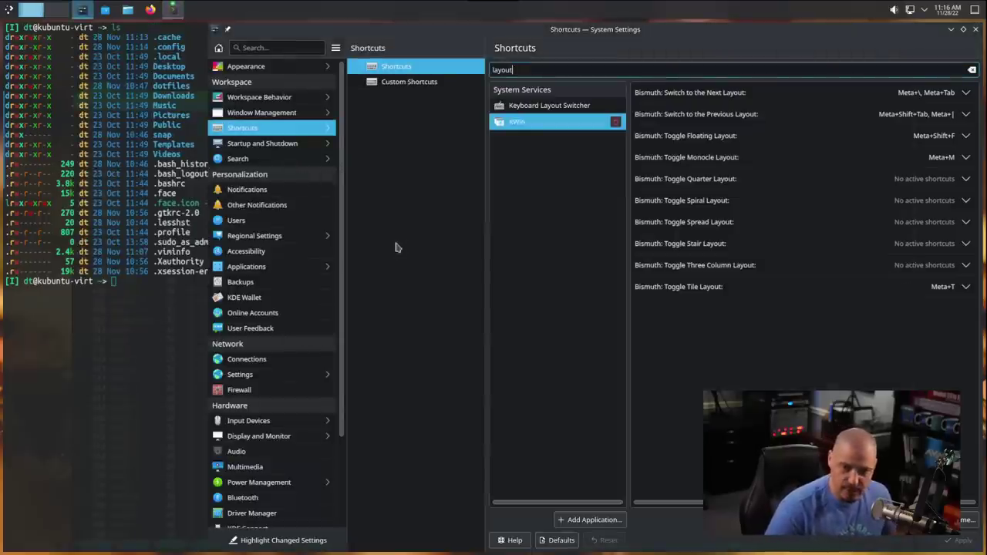
key("super+backslash")
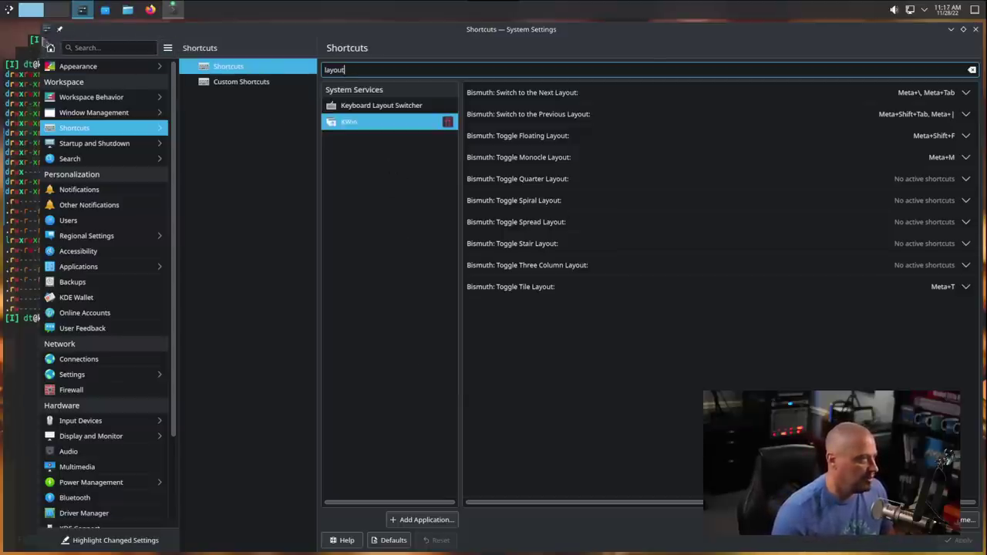
- Close the htop and ls terminals and bring System Settings back to the front
key("super")
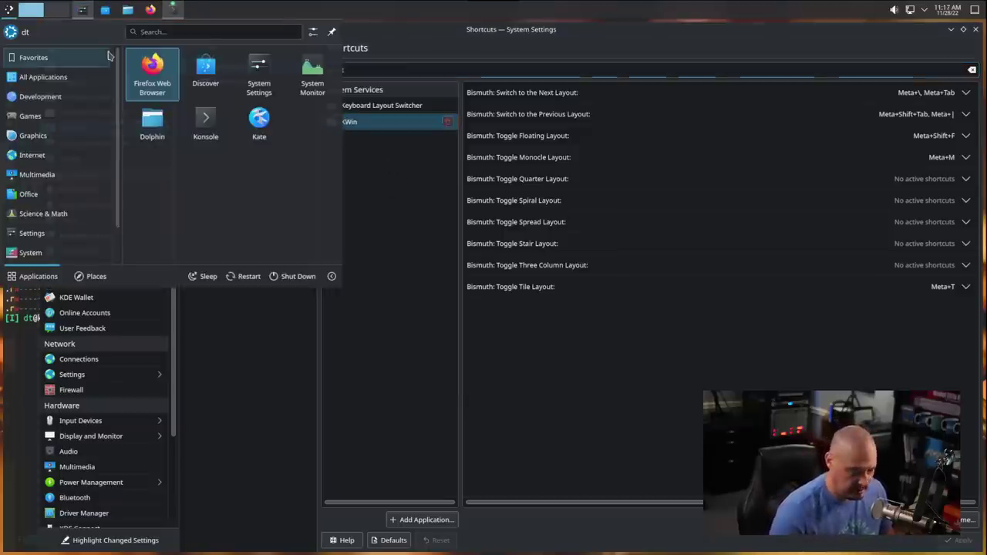
key("super+Return")
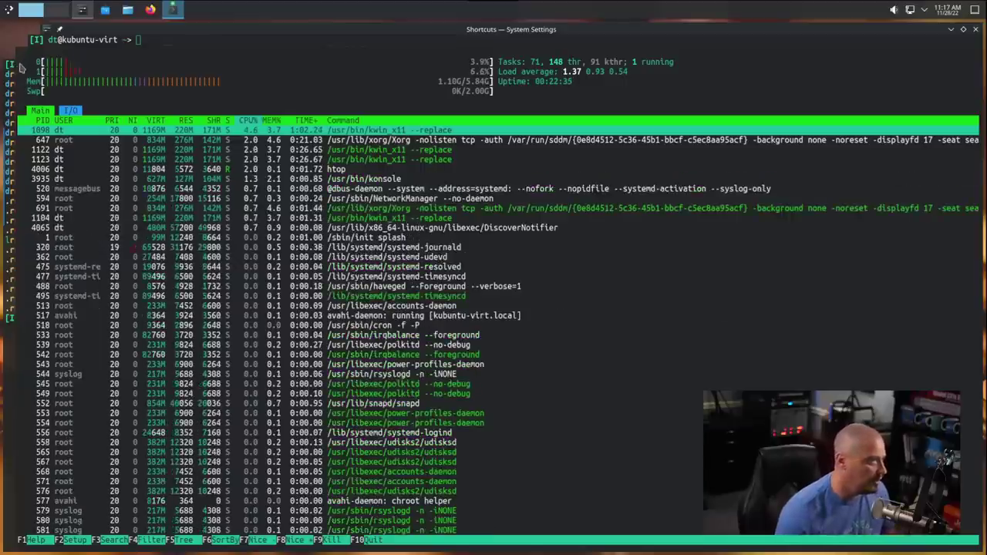
key("q")
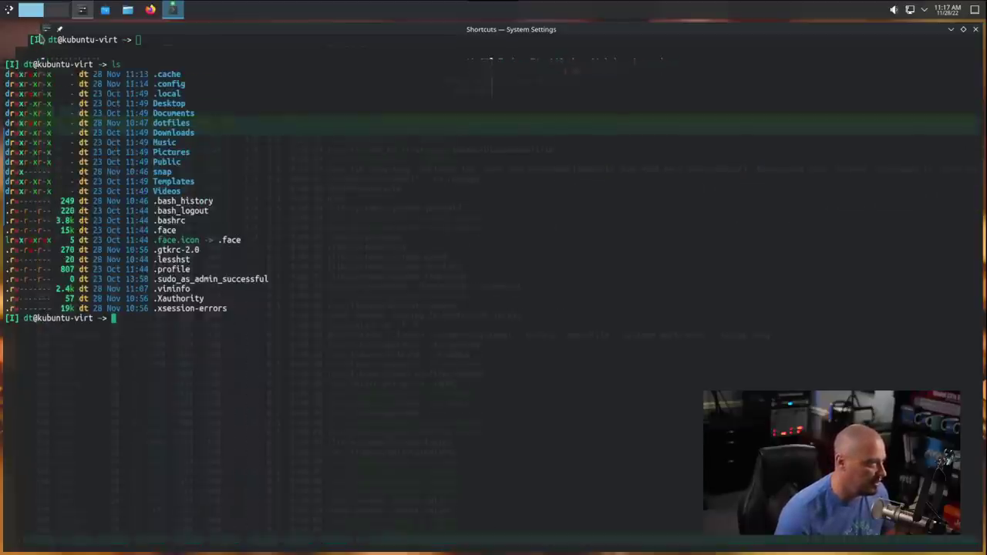
key("ctrl+d")
left_click(93, 29)
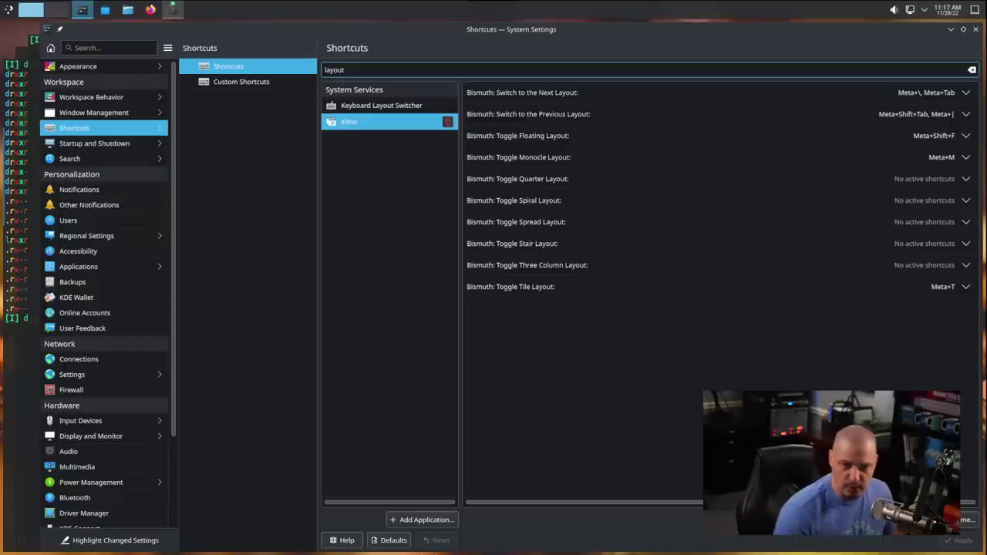
- Cycle the Bismuth tiling layouts with Meta+\ so System Settings tiles beside the terminals
key("super")
key("Escape")
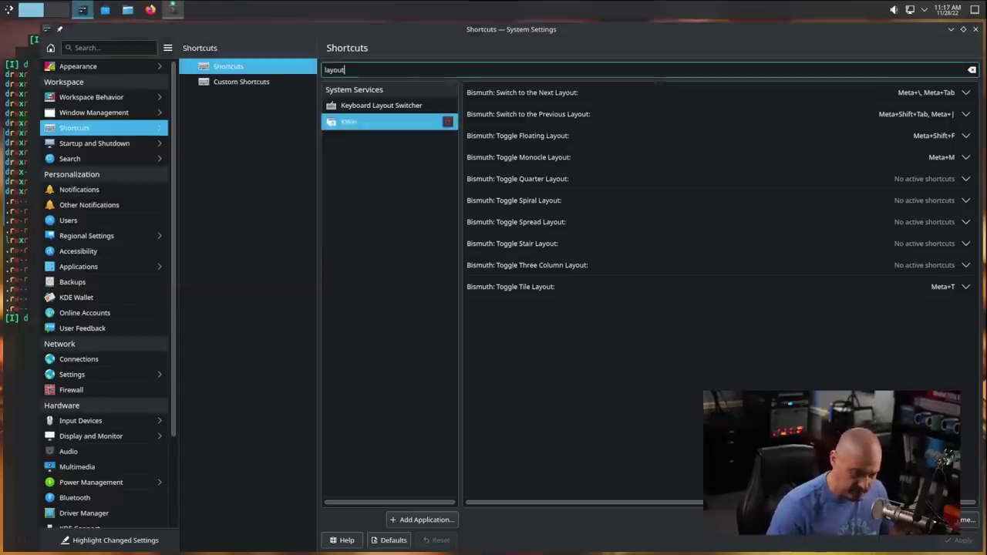
key("super+backslash")
key("super+backslash")
key("super+backslash")
key("super+backslash")
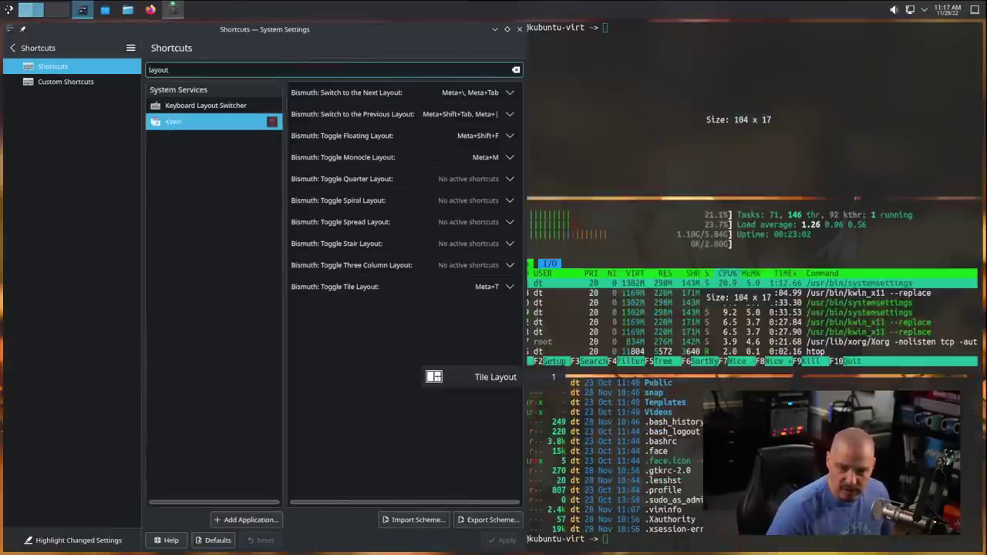
key("super+backslash")
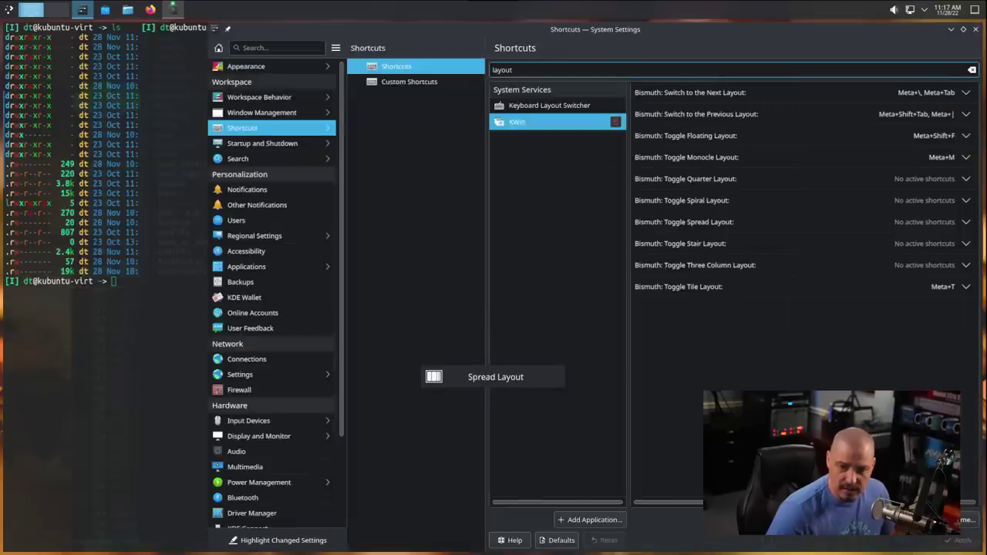
key("super+backslash")
key("super+backslash")
key("super+backslash")
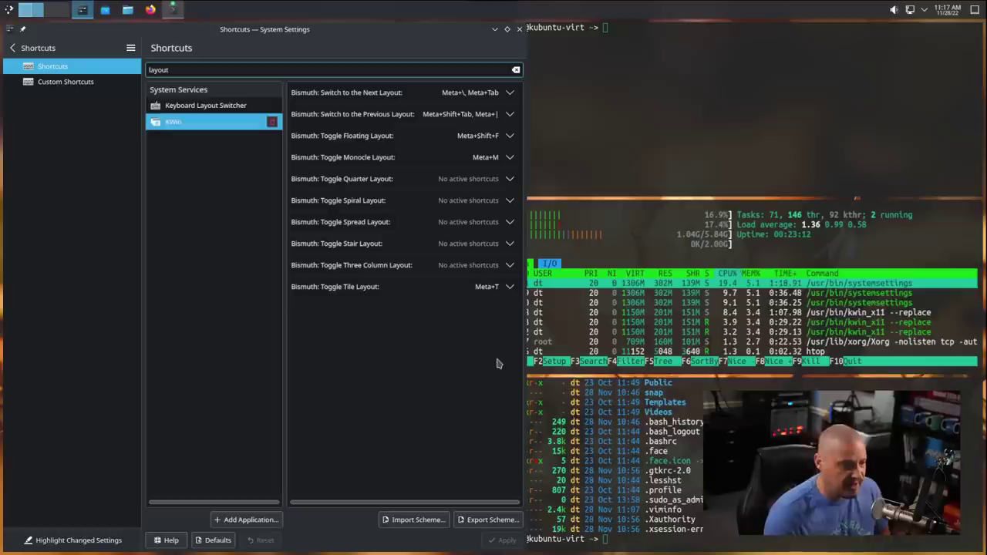
- Clear the 'layout' filter from the Shortcuts search field so every application is listed
double_click(176, 73)
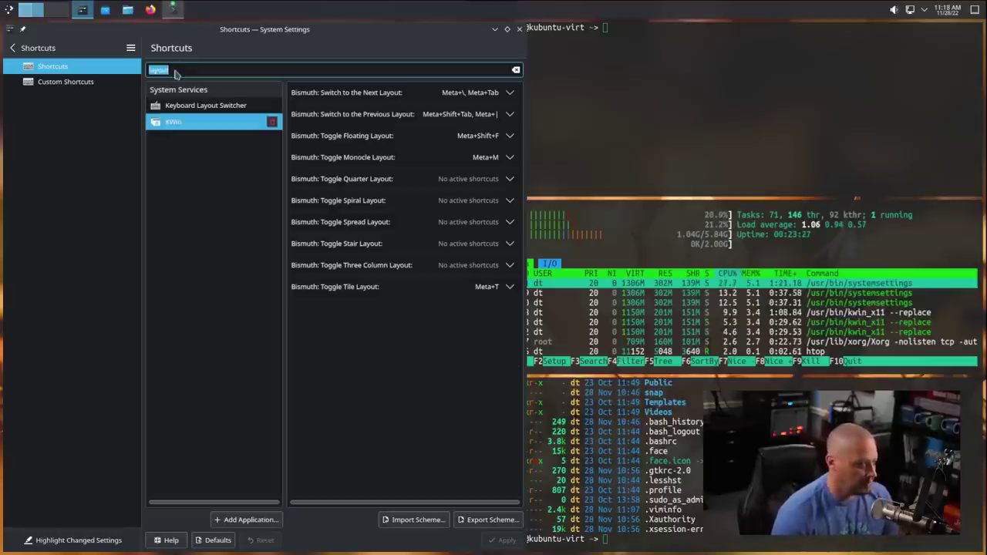
type("work")
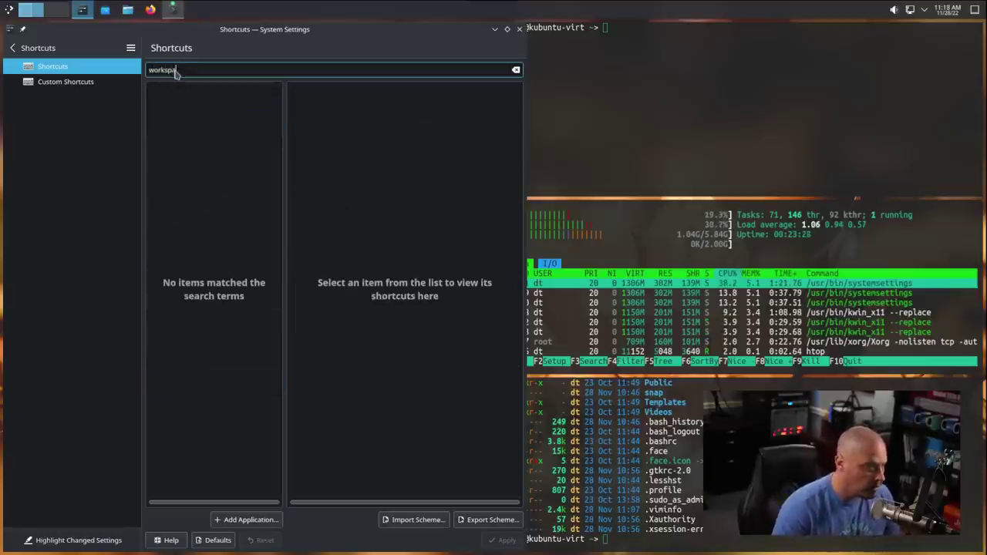
type("spa")
key("BackSpace")
key("BackSpace")
key("BackSpace")
key("BackSpace")
key("BackSpace")
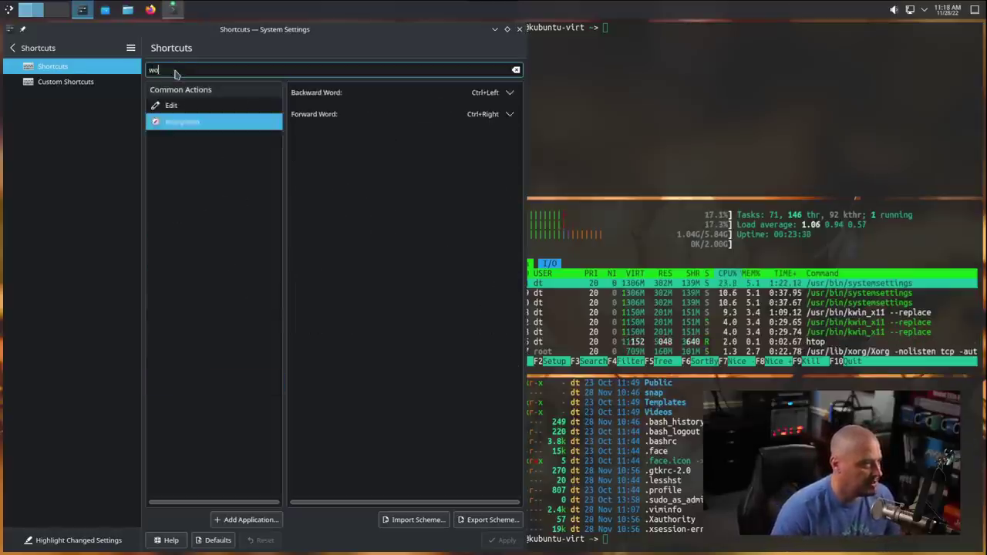
key("BackSpace")
key("BackSpace")
scroll(209, 254, "down", 1)
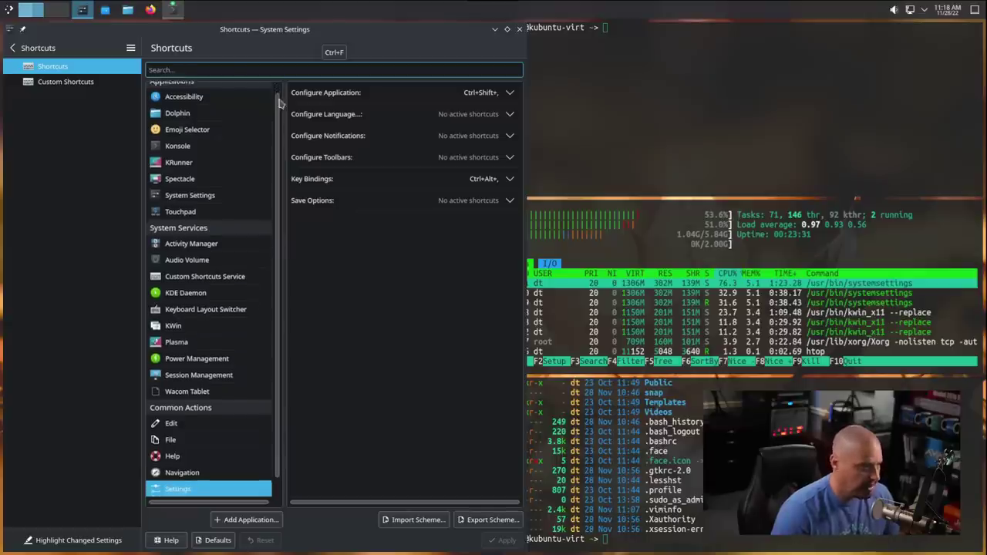
scroll(219, 430, "down", 2)
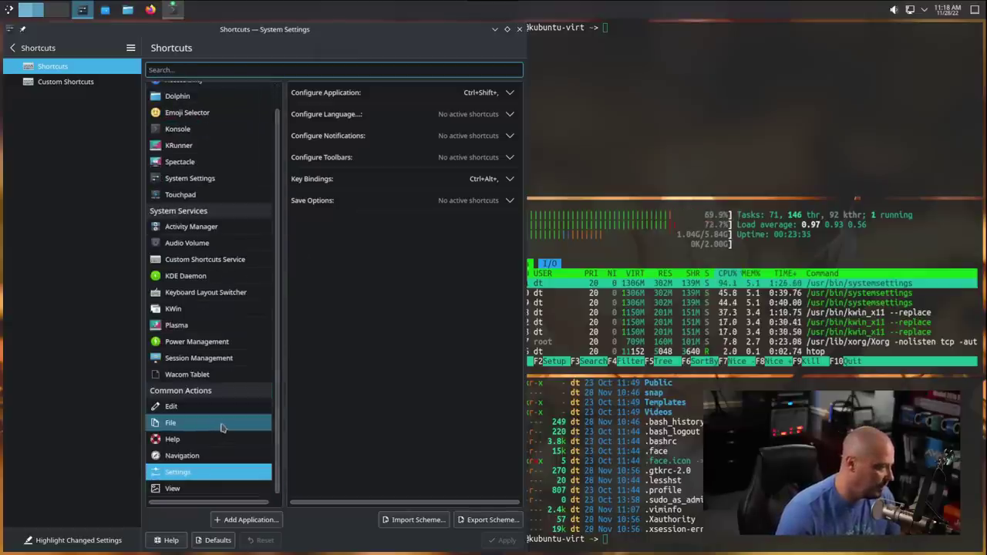
- Show KWin's full shortcut list and scroll to the Window to Desktop and Window to Screen entries
left_click(198, 310)
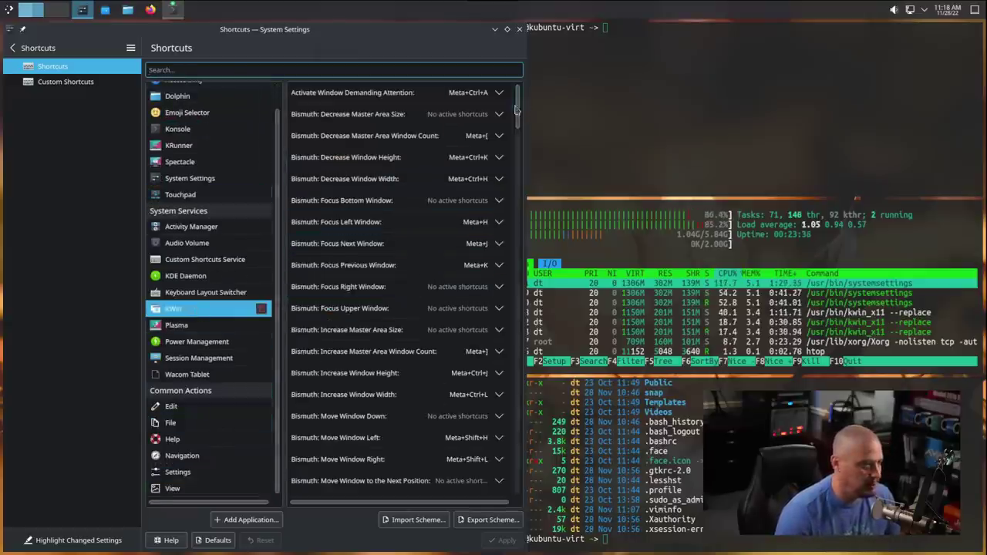
scroll(353, 409, "down", 20)
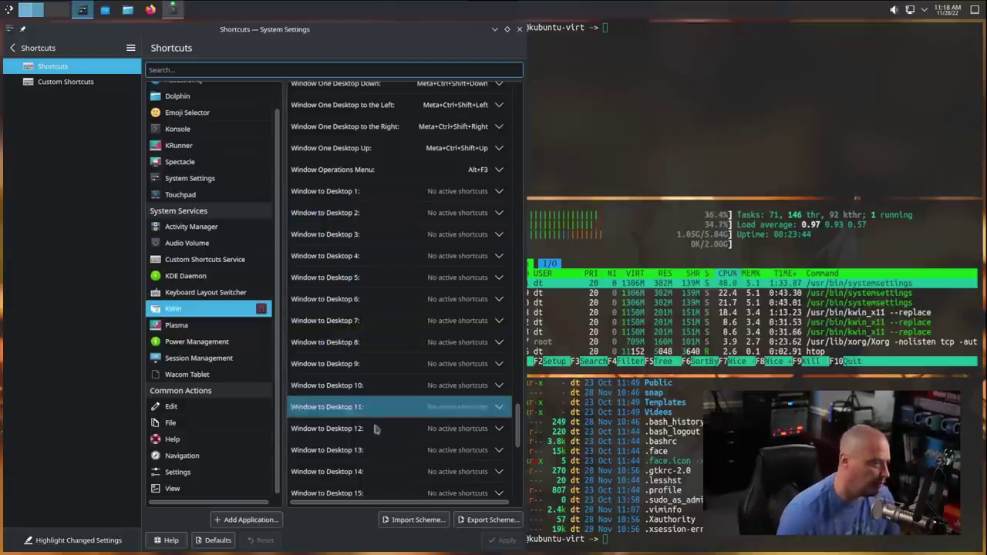
scroll(371, 440, "down", 6)
scroll(378, 450, "up", 5)
scroll(378, 450, "up", 3)
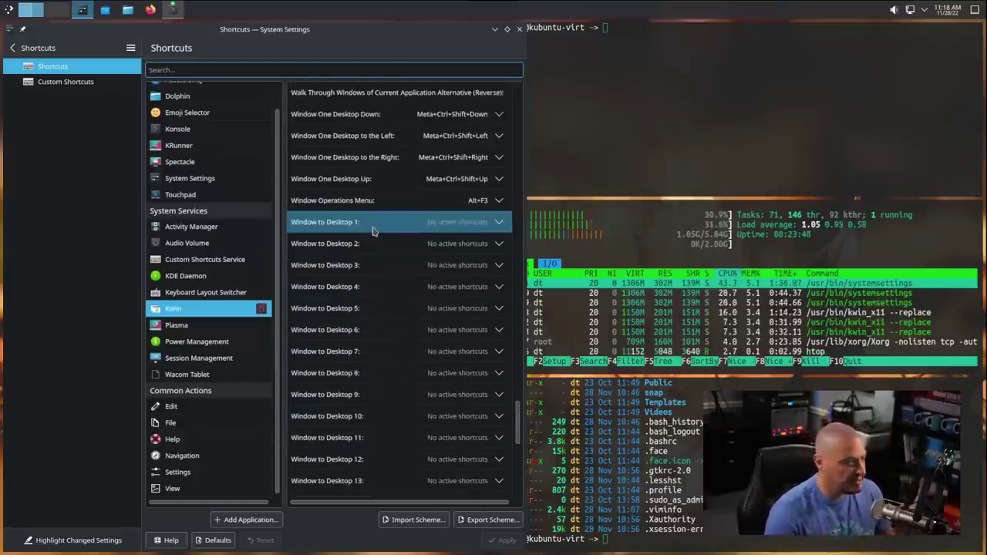
scroll(393, 246, "up", 3)
scroll(414, 265, "down", 10)
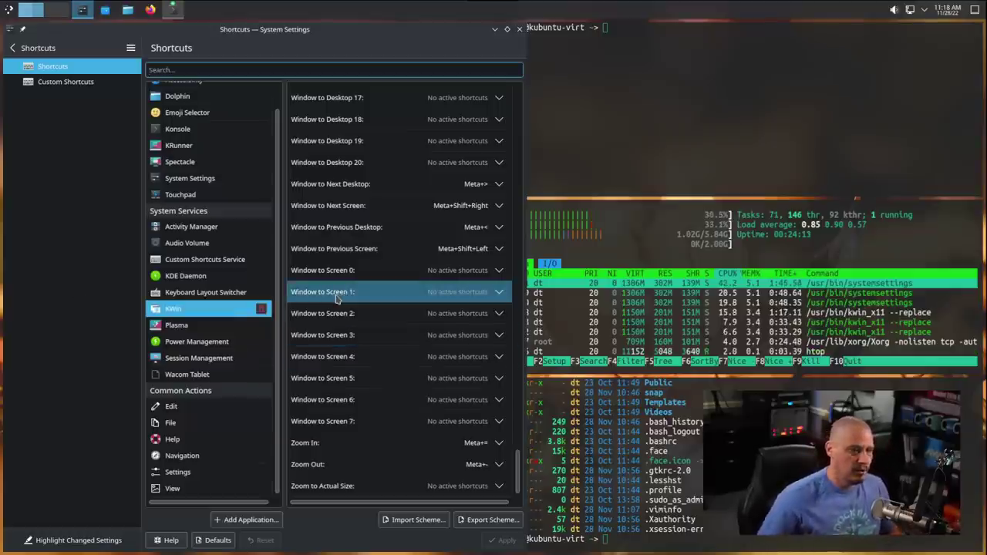
key("ctrl+f")
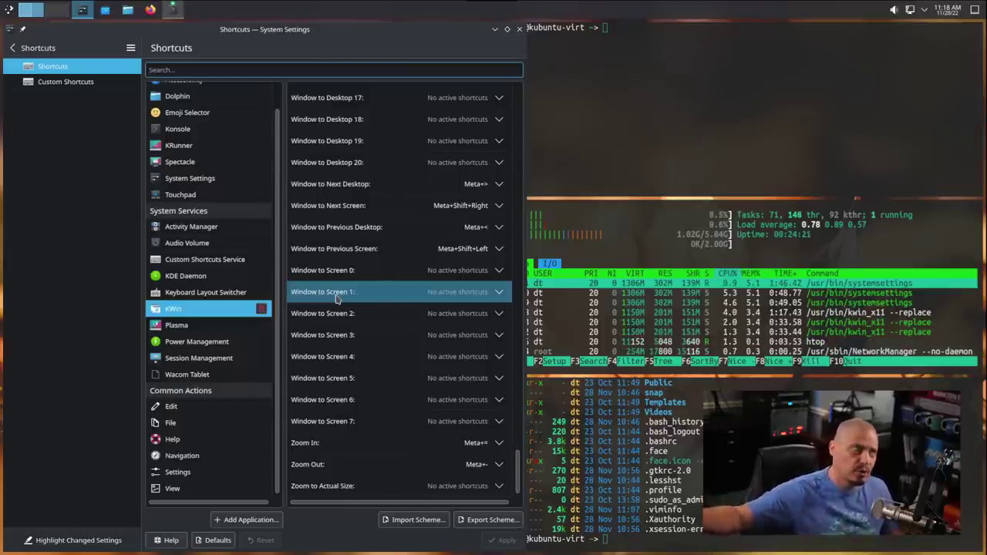
key("super+Page_Up")
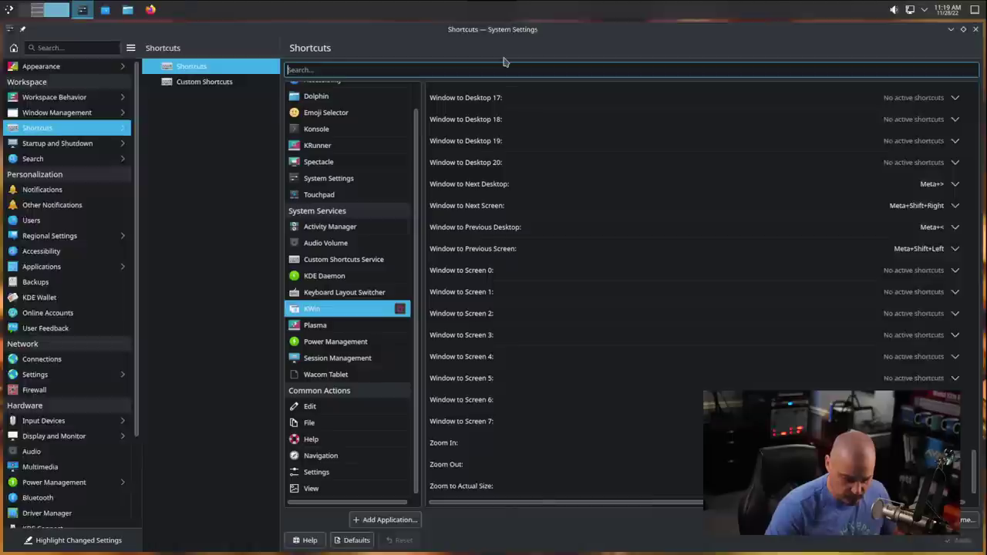
key("super+Left")
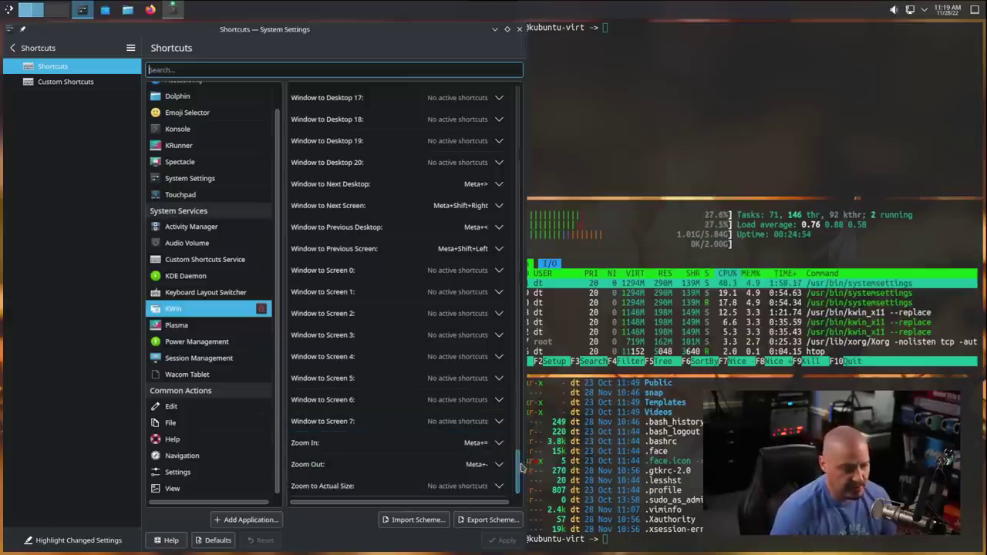
- Scroll KWin's shortcut list back to the top Bismuth entries, such as Focus Left Window (Meta+H)
scroll(515, 417, "up", 8)
scroll(510, 354, "up", 6)
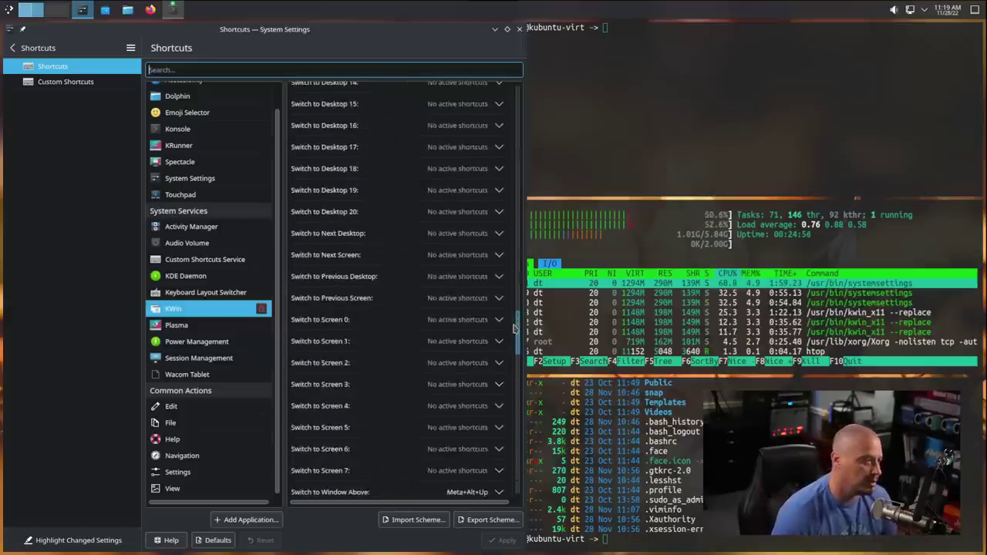
left_click_drag(515, 327, 512, 220)
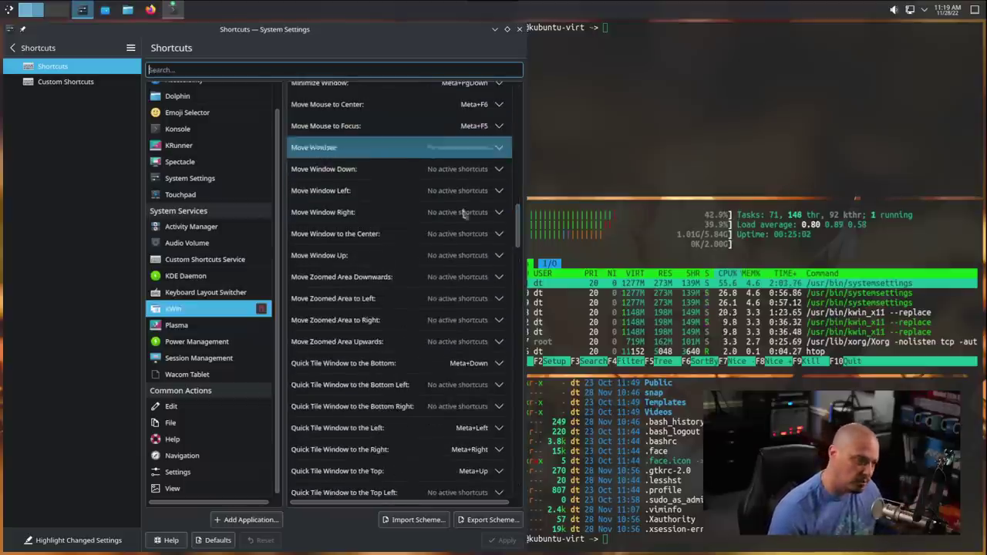
left_click_drag(519, 222, 522, 96)
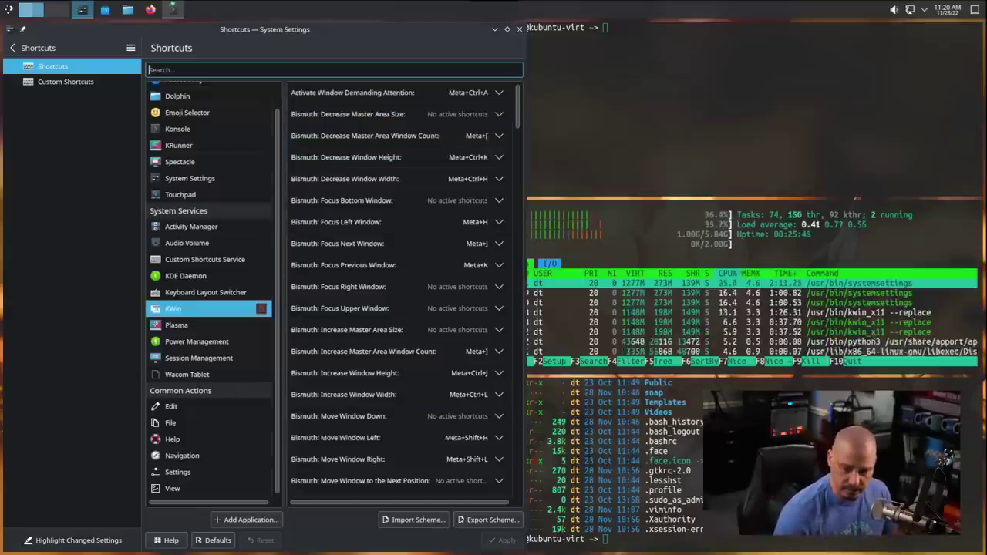
- Close System Settings, the remaining terminal and the full-screen htop window
key("alt+F4")
key("super+m")
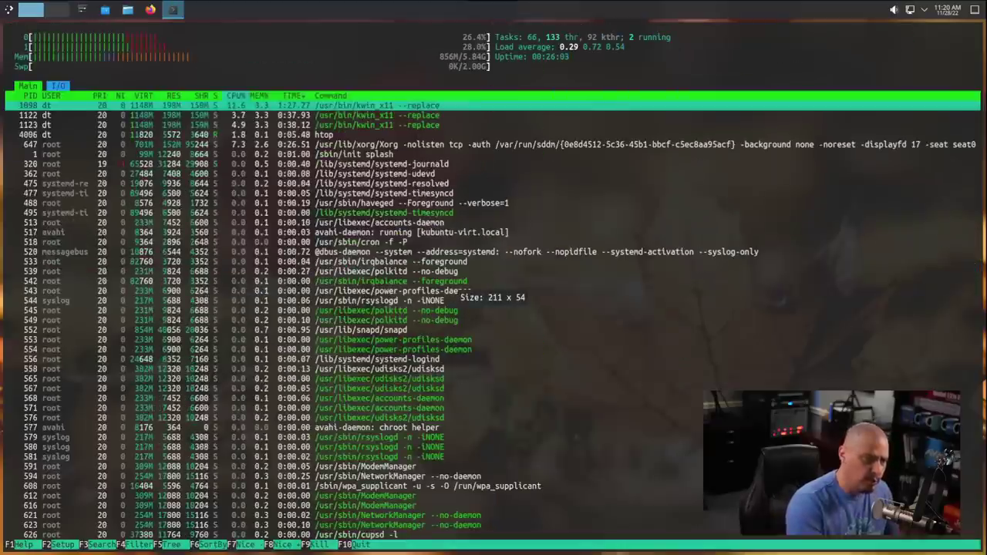
key("alt+F4")
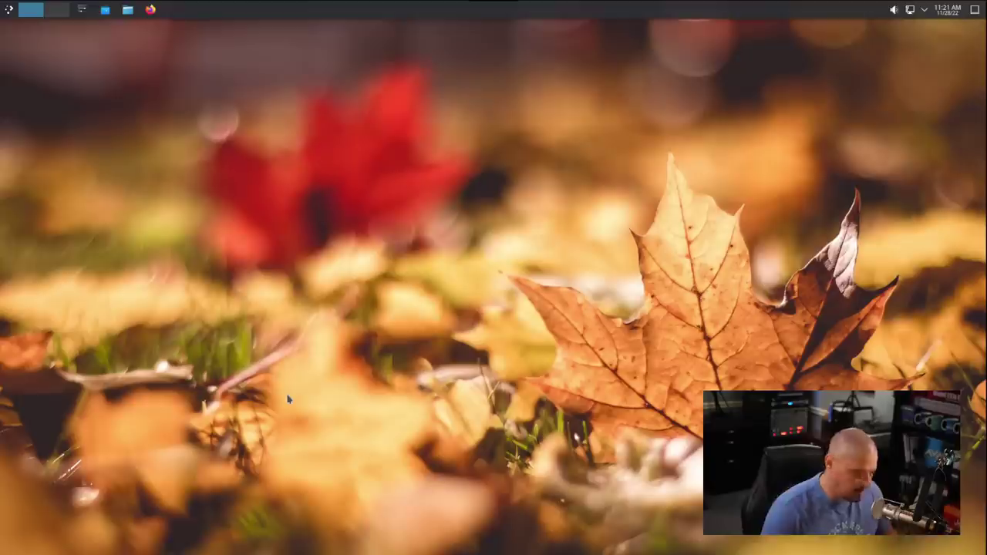
key("alt+space")
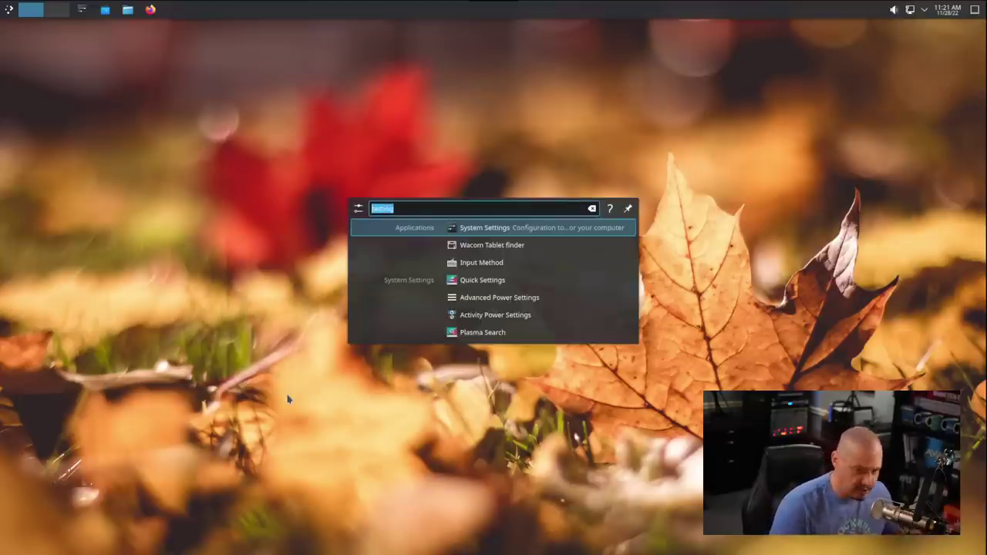
key("Escape")
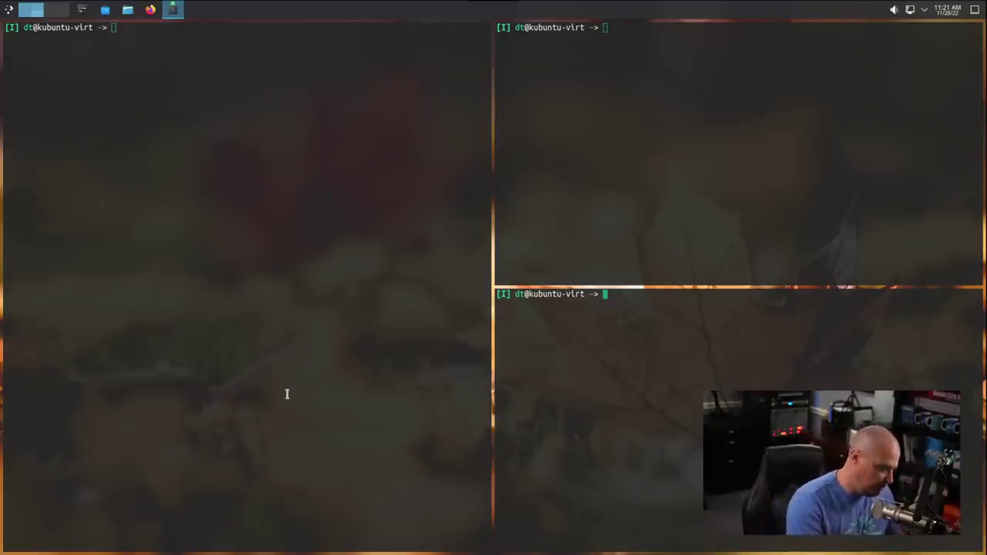
key("ctrl+d")
key("ctrl+d")
key("ctrl+d")
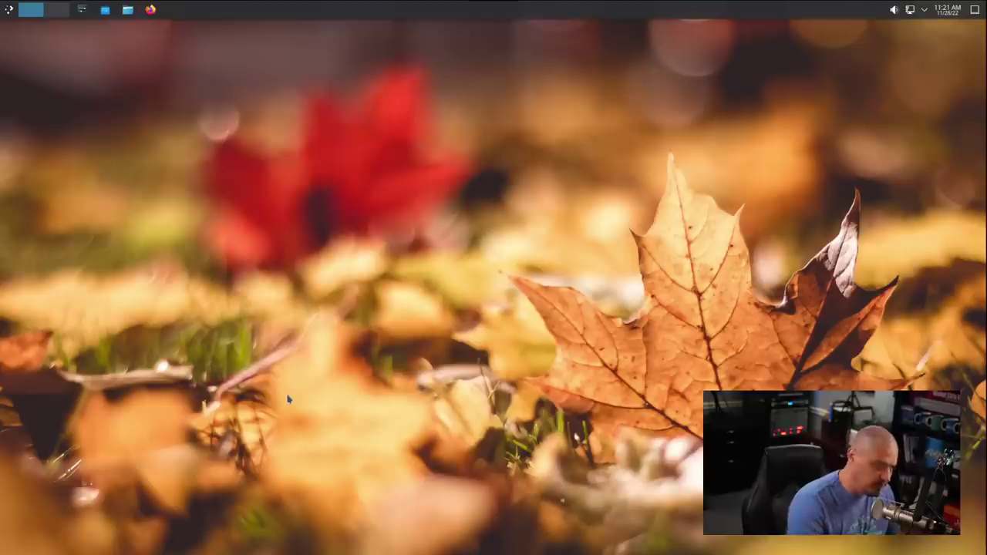